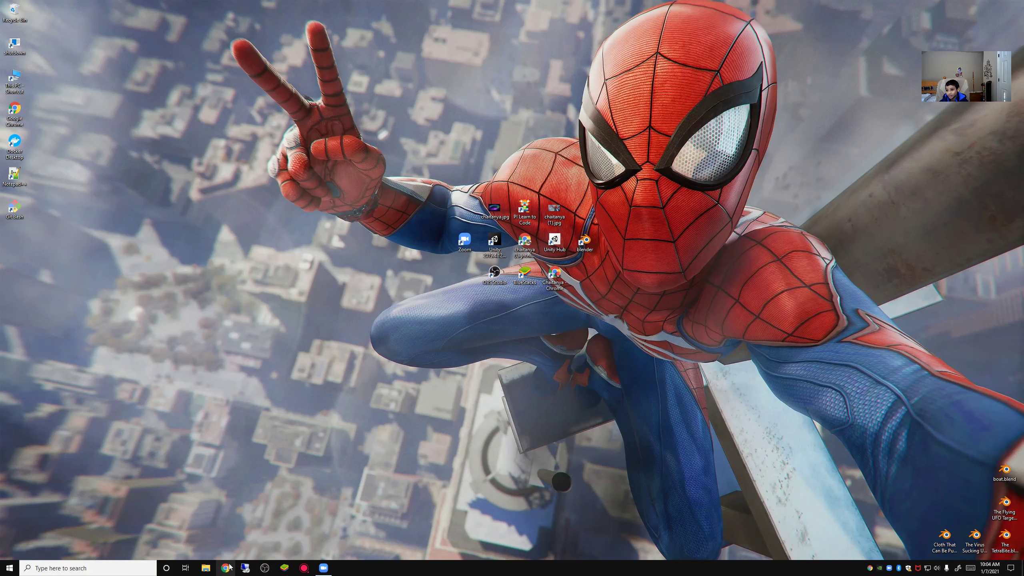
# Search the web for "brush ninja" in Google Chrome and open the Brush Ninja animated GIF creator site
pyautogui.click(229, 567)
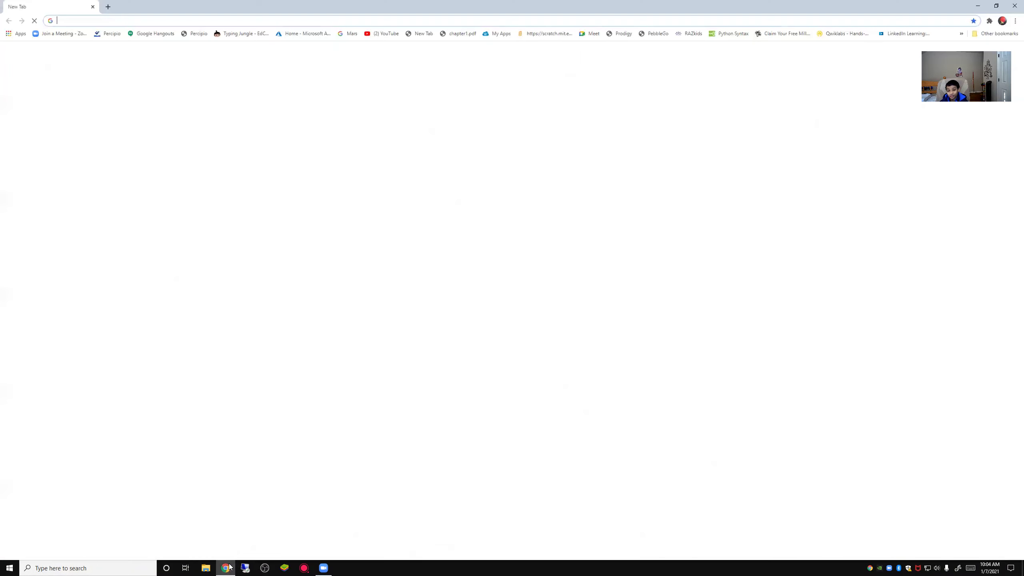
pyautogui.write('brush')
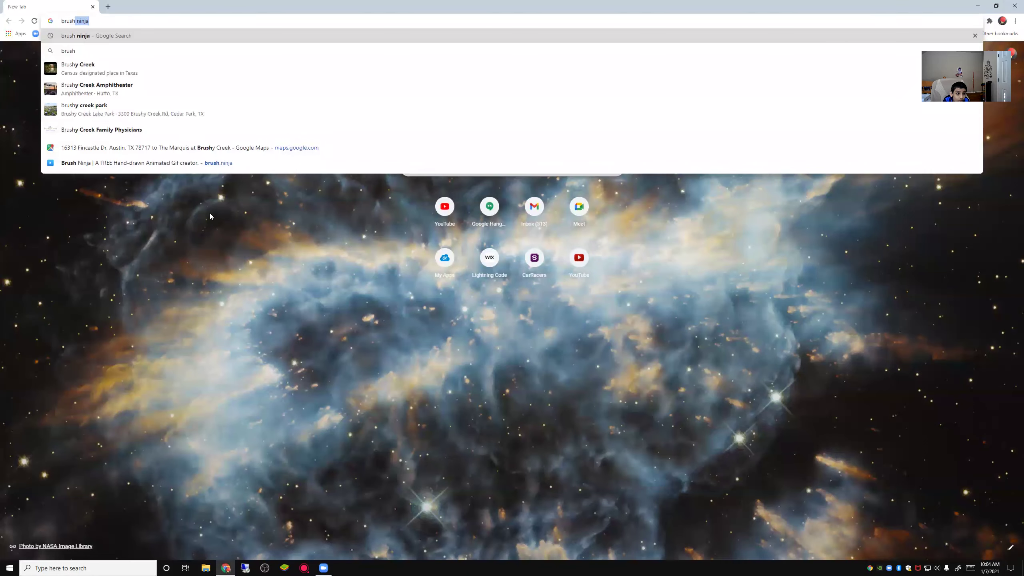
pyautogui.press('Return')
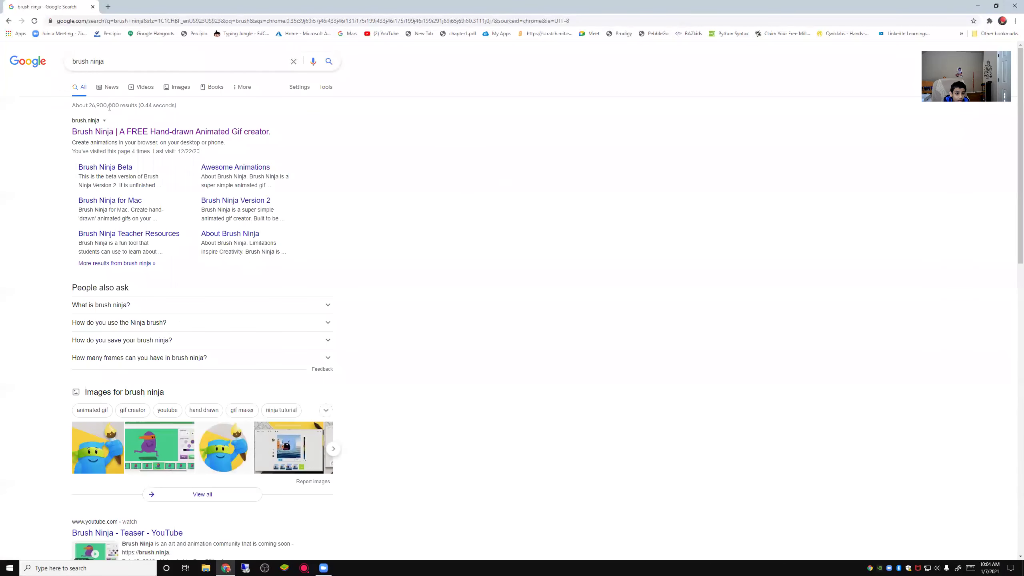
pyautogui.click(148, 133)
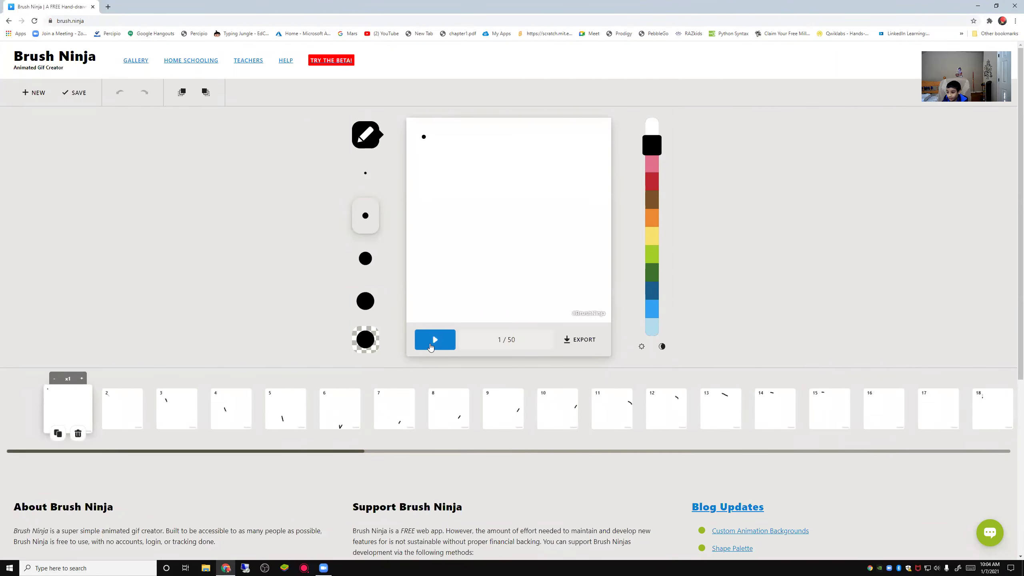
# Play the existing 50-frame animation briefly, then examine its drawings frame by frame from frame 5 to frame 19
pyautogui.click(431, 342)
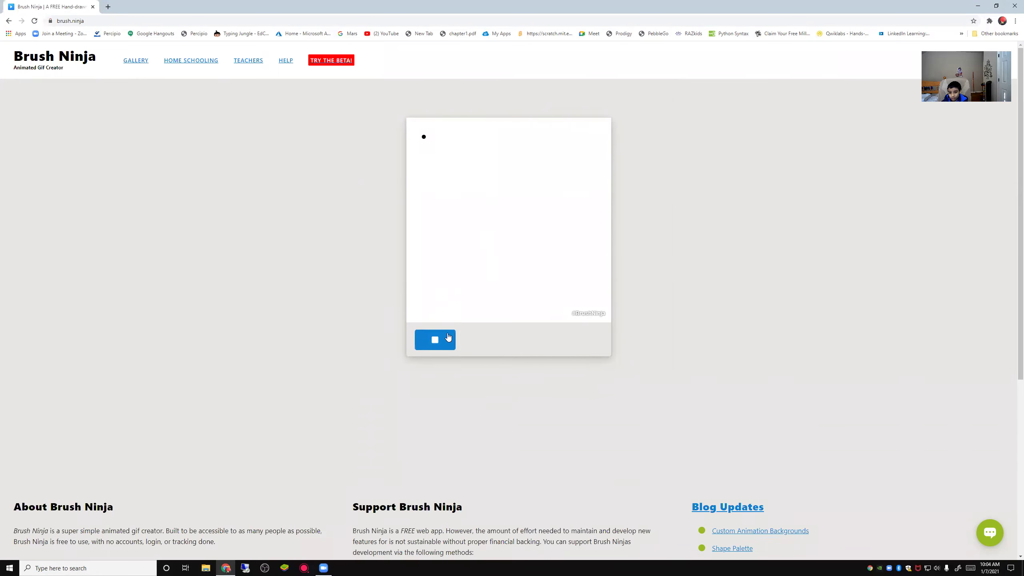
pyautogui.click(448, 337)
pyautogui.click(299, 409)
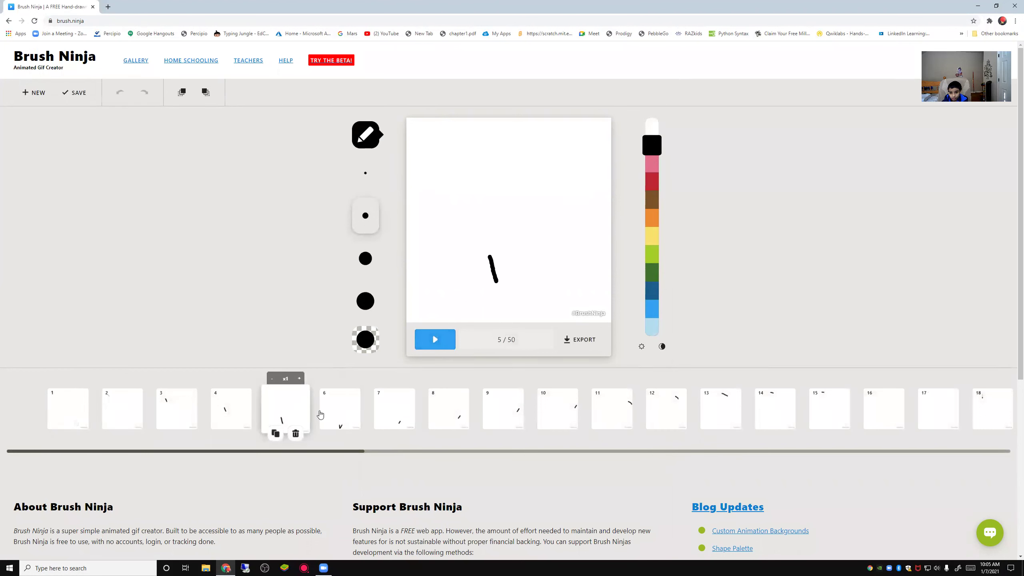
pyautogui.click(340, 409)
pyautogui.click(408, 410)
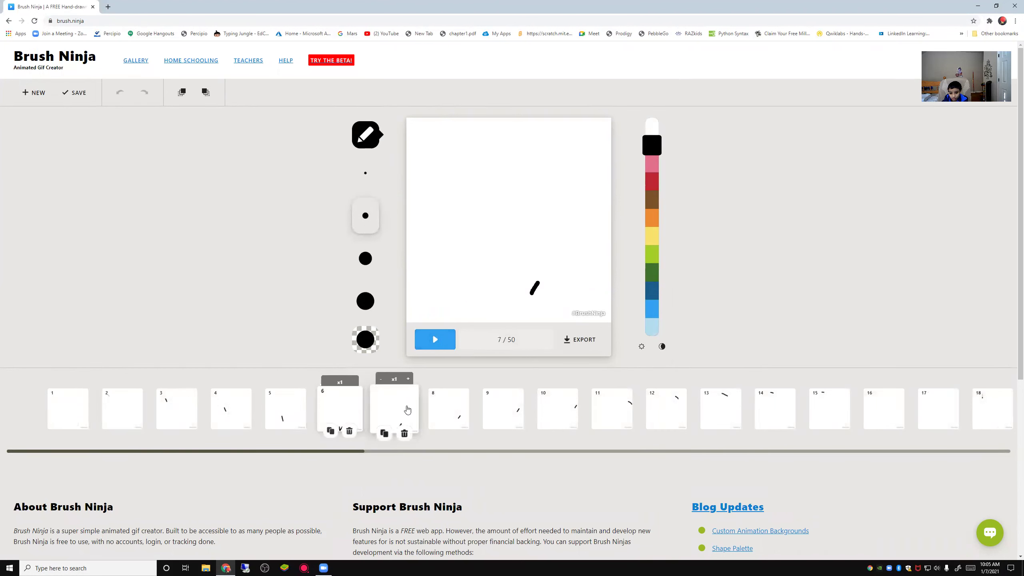
pyautogui.click(457, 414)
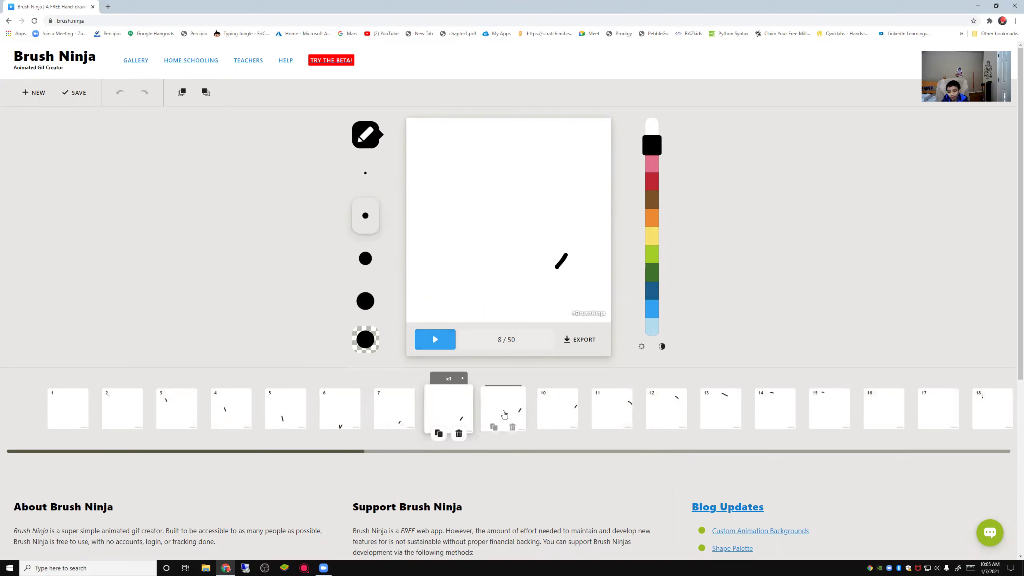
pyautogui.click(505, 415)
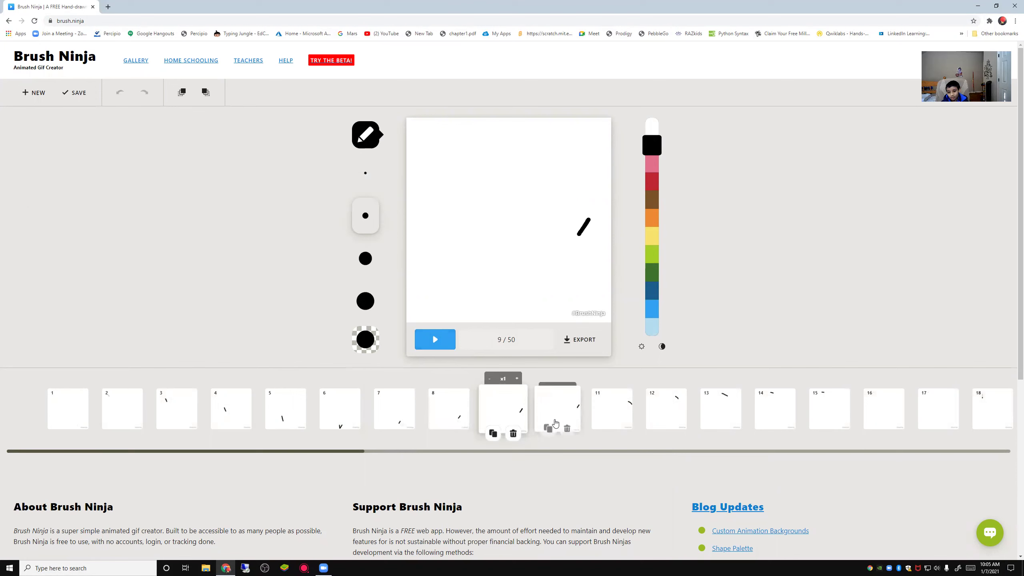
pyautogui.click(557, 420)
pyautogui.click(589, 407)
pyautogui.click(607, 407)
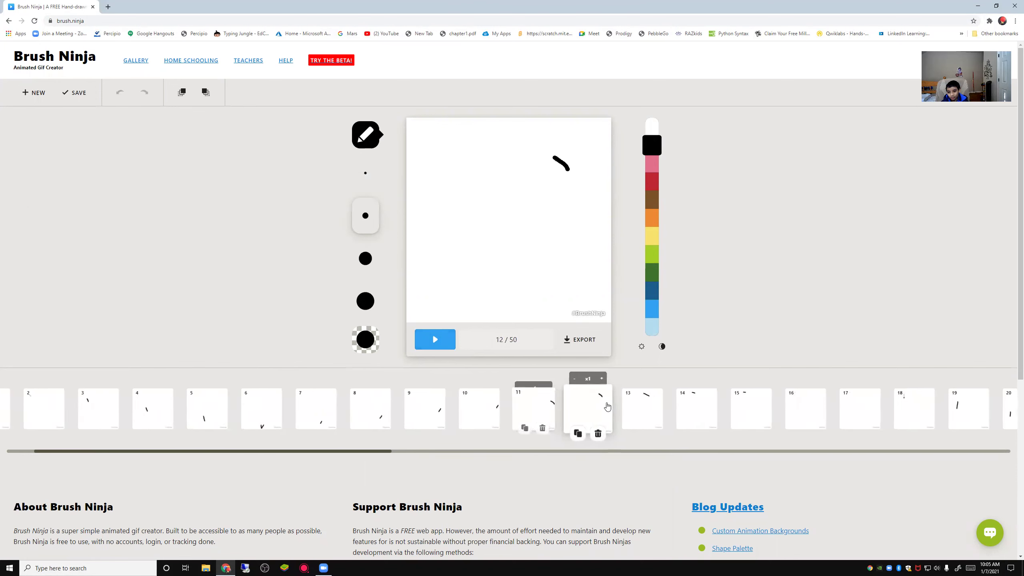
pyautogui.click(609, 407)
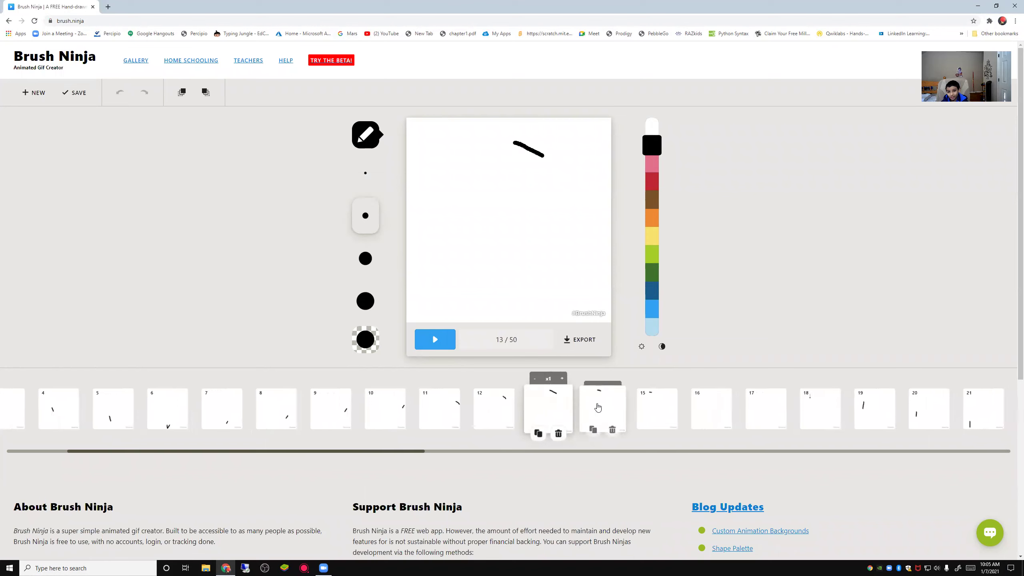
pyautogui.click(598, 407)
pyautogui.click(599, 409)
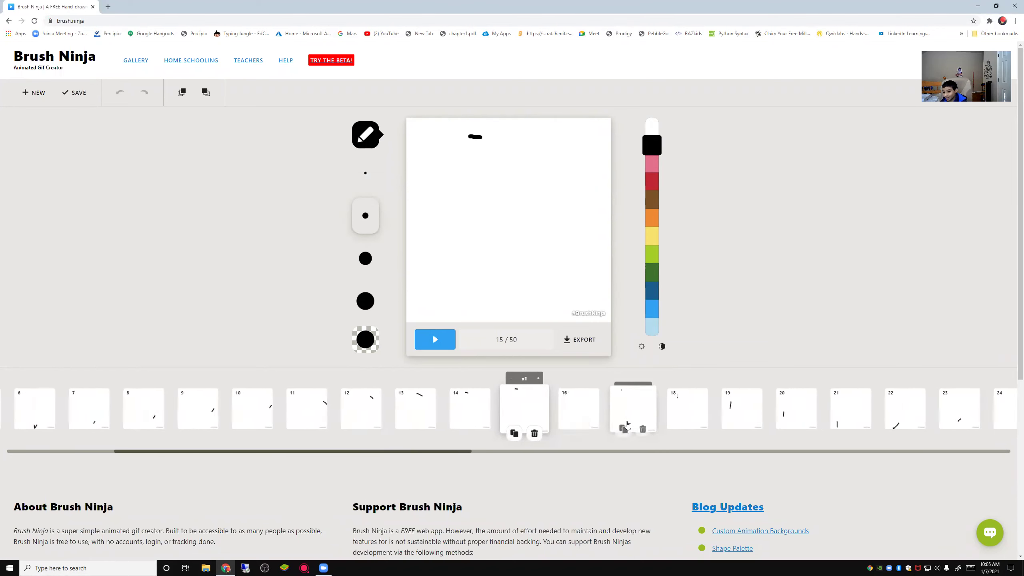
pyautogui.click(628, 416)
pyautogui.click(591, 410)
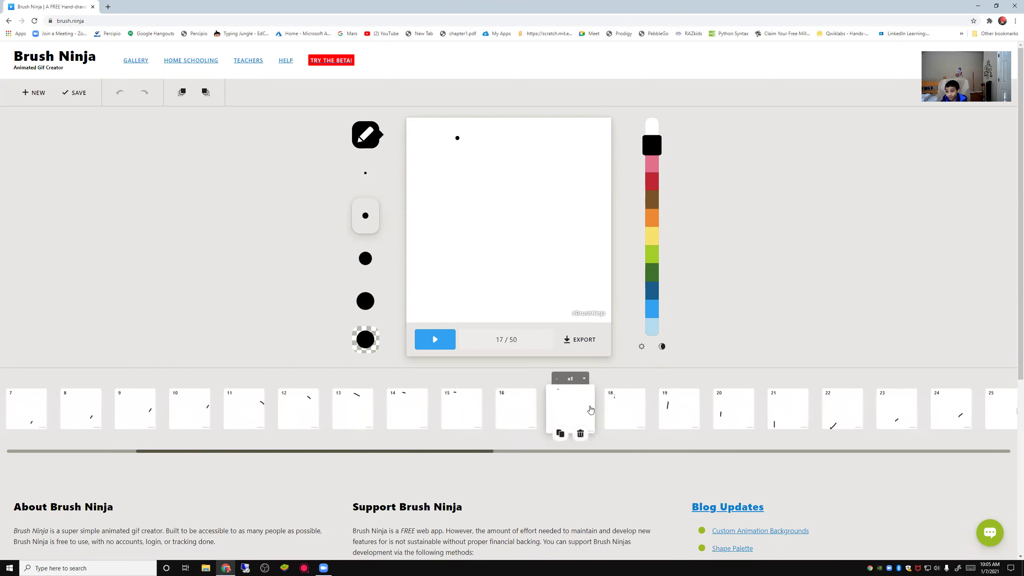
pyautogui.click(591, 410)
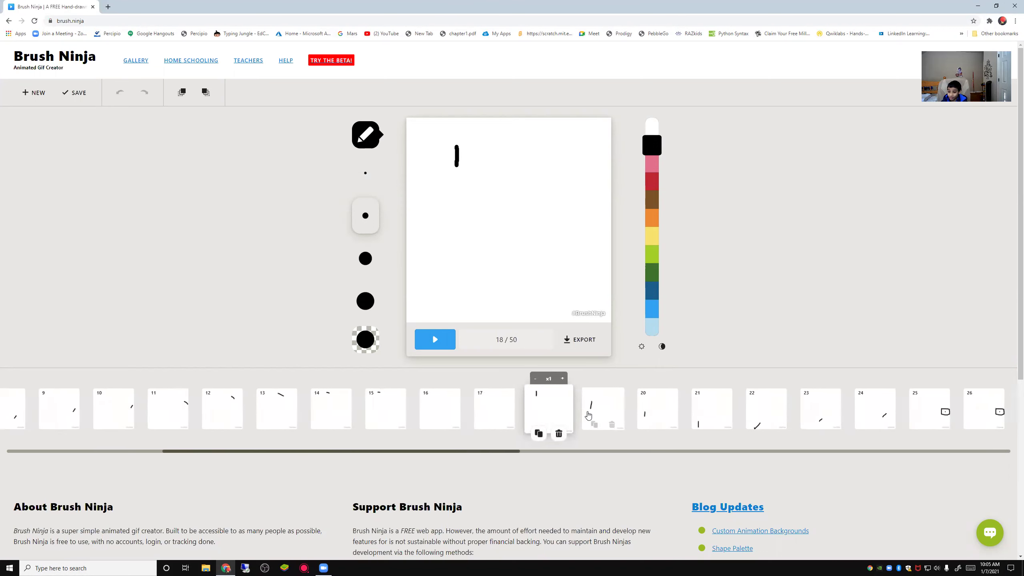
pyautogui.click(590, 411)
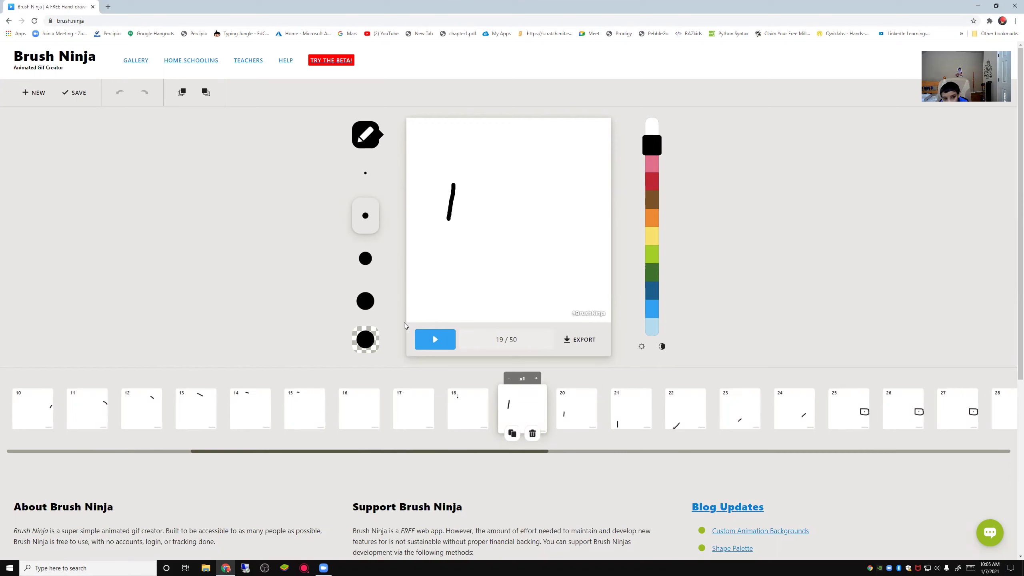
# Start a new animation with two separate black dots on the first frame, and add a second frame
pyautogui.click(25, 94)
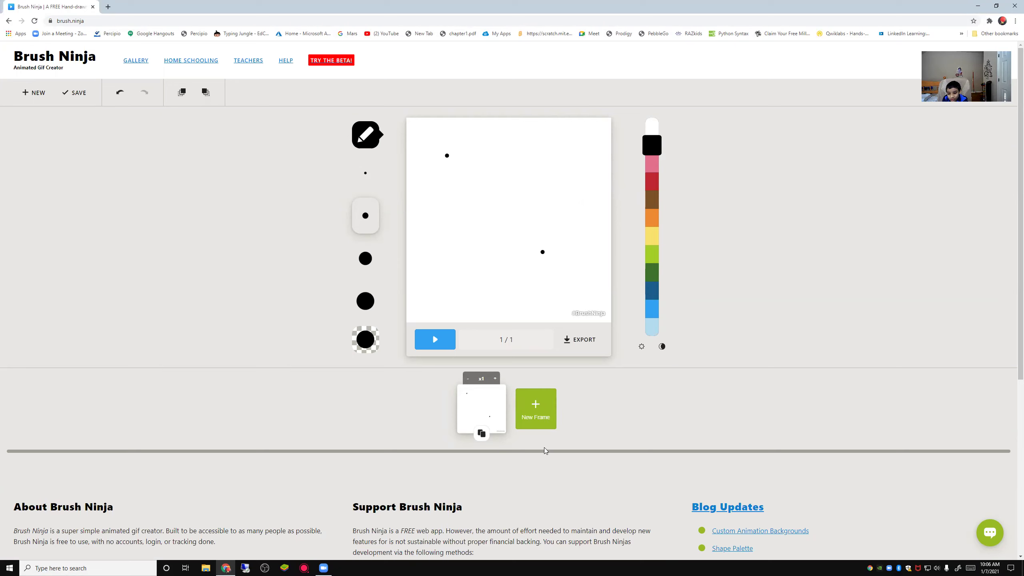
pyautogui.click(534, 419)
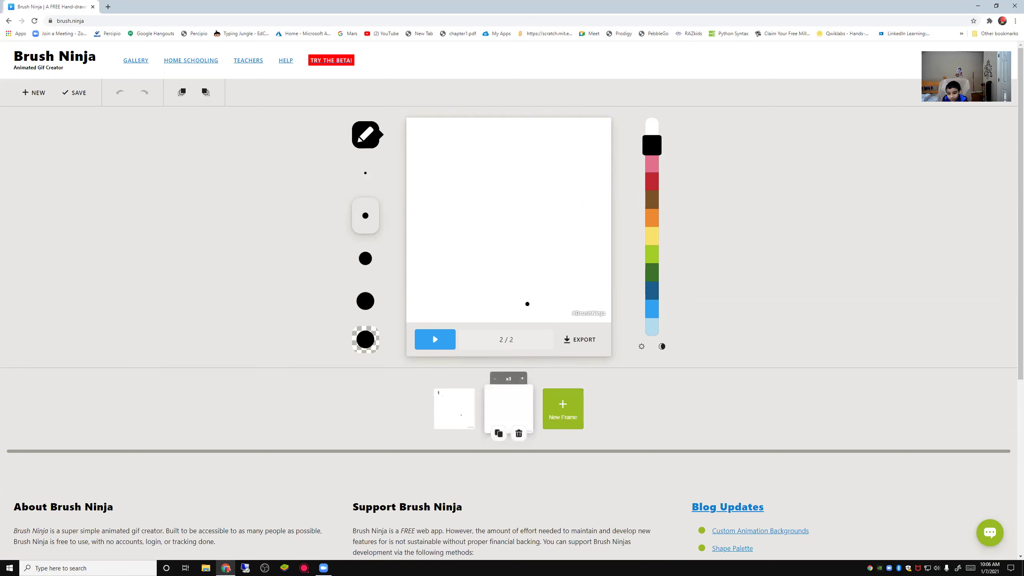
# Turn on Onion skin before and draw two short black strokes on frame 2, each continuing from one of the first frame's dots
pyautogui.click(454, 414)
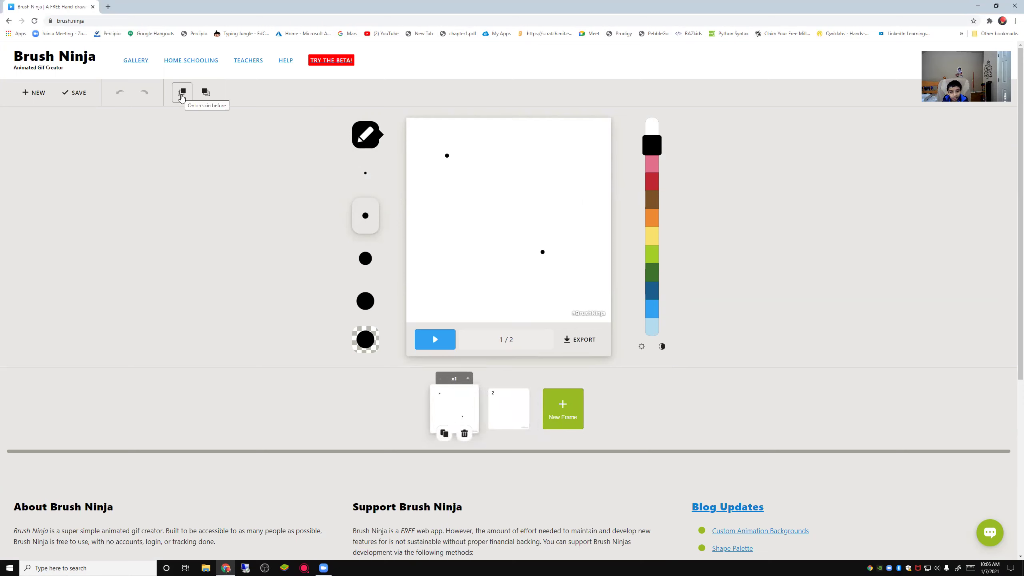
pyautogui.click(181, 96)
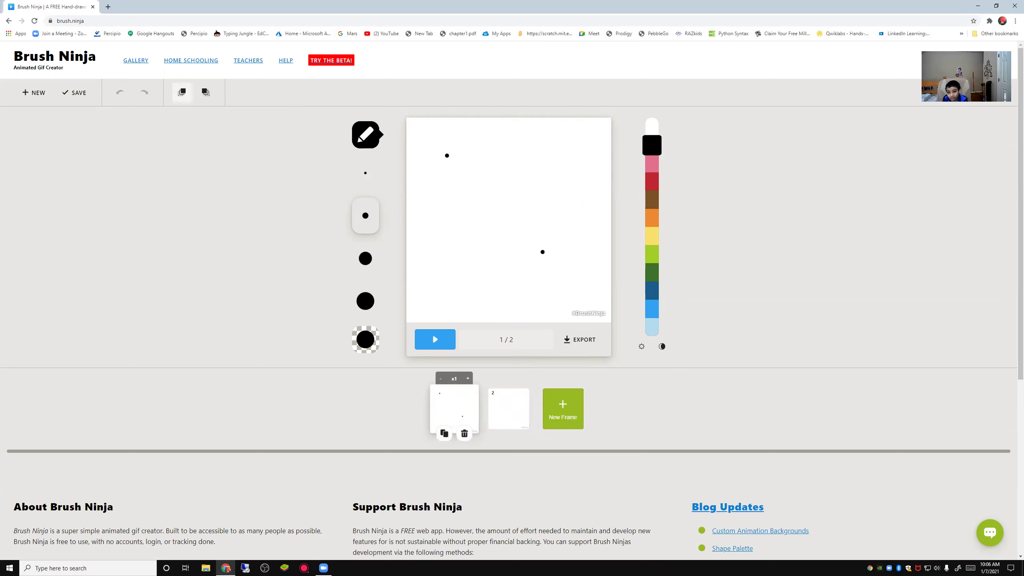
pyautogui.click(504, 400)
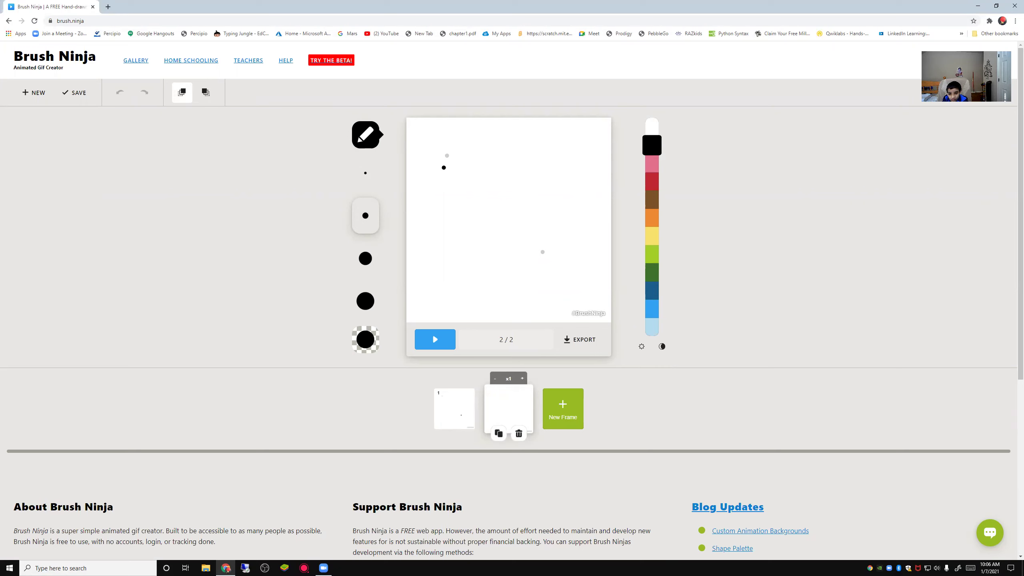
pyautogui.moveTo(444, 169); pyautogui.dragTo(444, 182)
pyautogui.moveTo(549, 244); pyautogui.dragTo(555, 213)
# Add frames 3 and 4, drawing two short black strokes on each that extend both curved paths in opposite directions
pyautogui.click(555, 390)
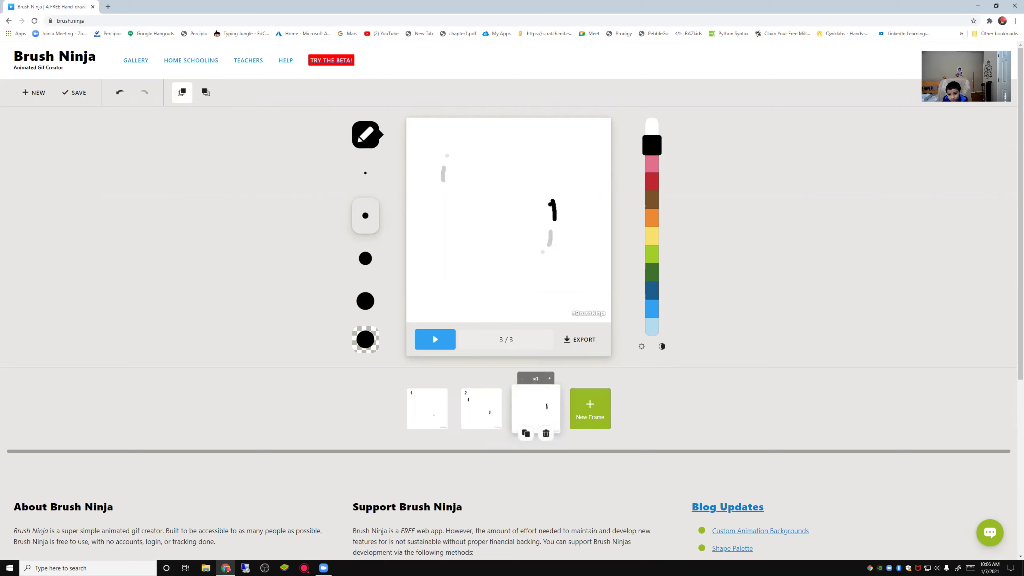
pyautogui.click(592, 407)
pyautogui.moveTo(450, 222); pyautogui.dragTo(463, 237)
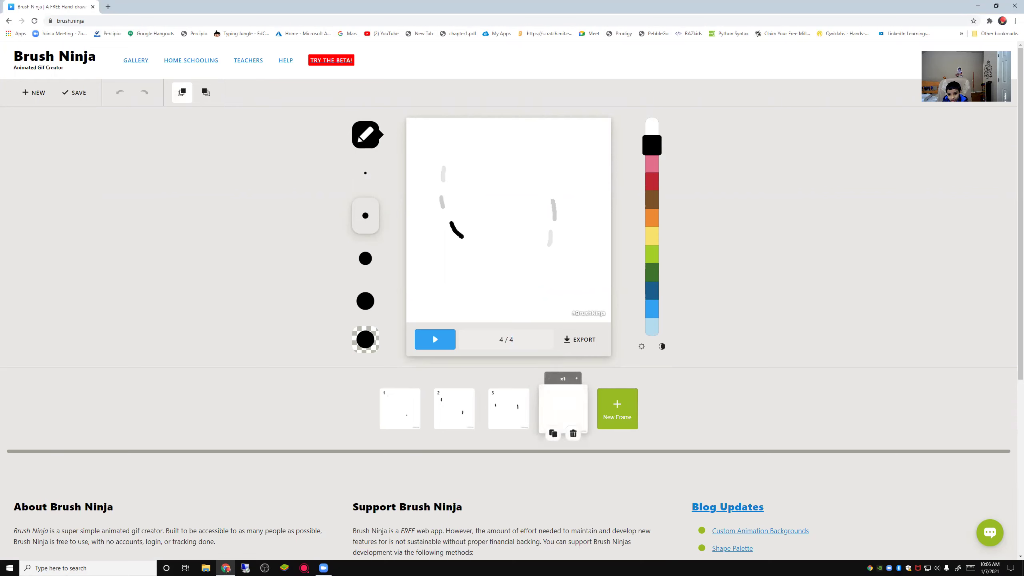
pyautogui.moveTo(552, 193); pyautogui.dragTo(542, 180)
# Add frames 5 and 6, continuing one black path along the upper arc and the other along the lower arc
pyautogui.click(609, 404)
pyautogui.moveTo(476, 243); pyautogui.dragTo(500, 249)
pyautogui.click(641, 405)
pyautogui.click(563, 408)
pyautogui.moveTo(540, 171); pyautogui.dragTo(484, 161)
pyautogui.click(618, 407)
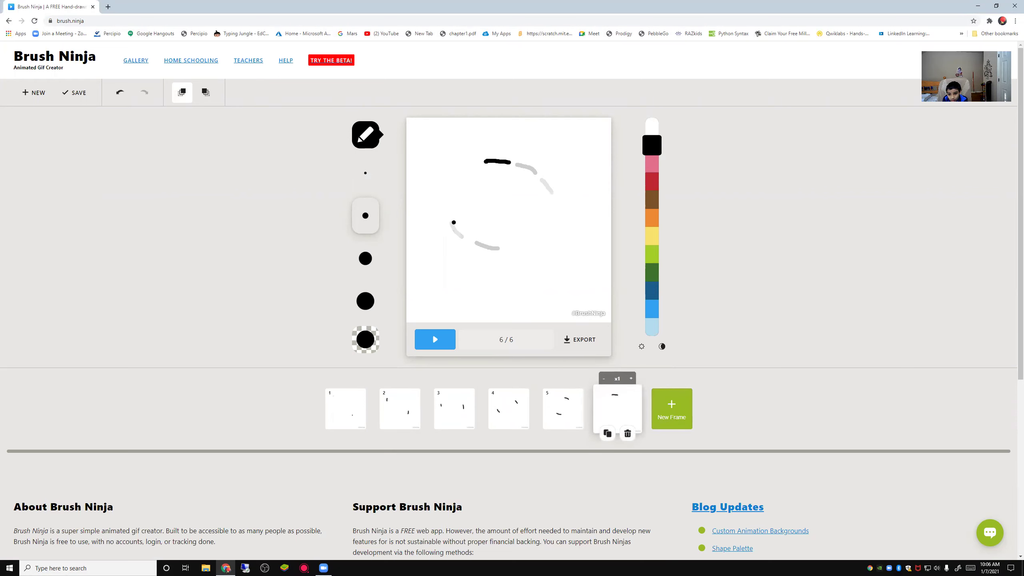
pyautogui.moveTo(511, 251); pyautogui.dragTo(532, 241)
# Add frame 7 with two curved black strokes bending inward on opposite sides of the canvas, and add a blank frame 8
pyautogui.click(672, 414)
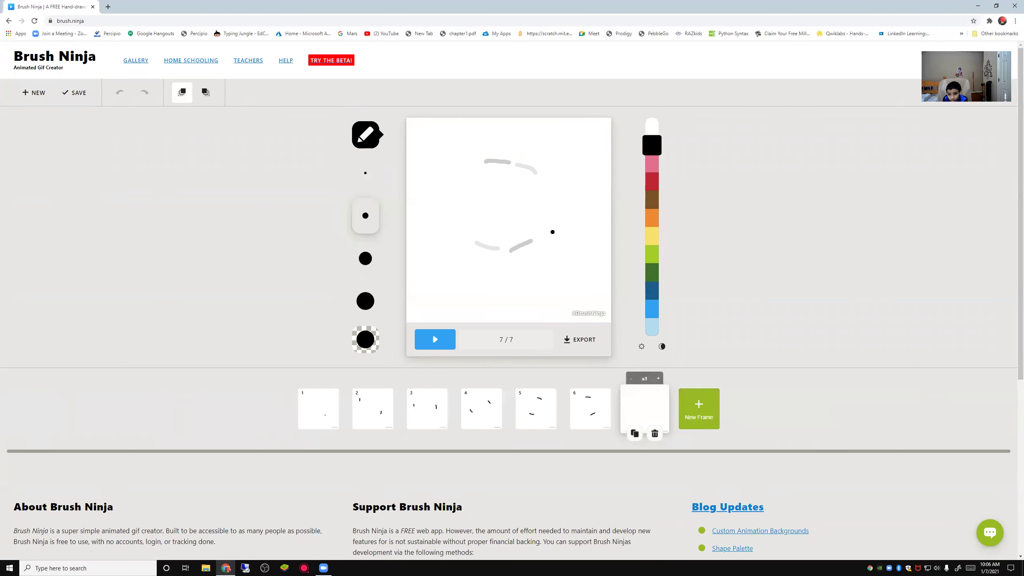
pyautogui.moveTo(551, 229)
pyautogui.mouseDown()
pyautogui.moveTo(562, 202)
pyautogui.moveTo(553, 193)
pyautogui.mouseUp()
pyautogui.click(681, 412)
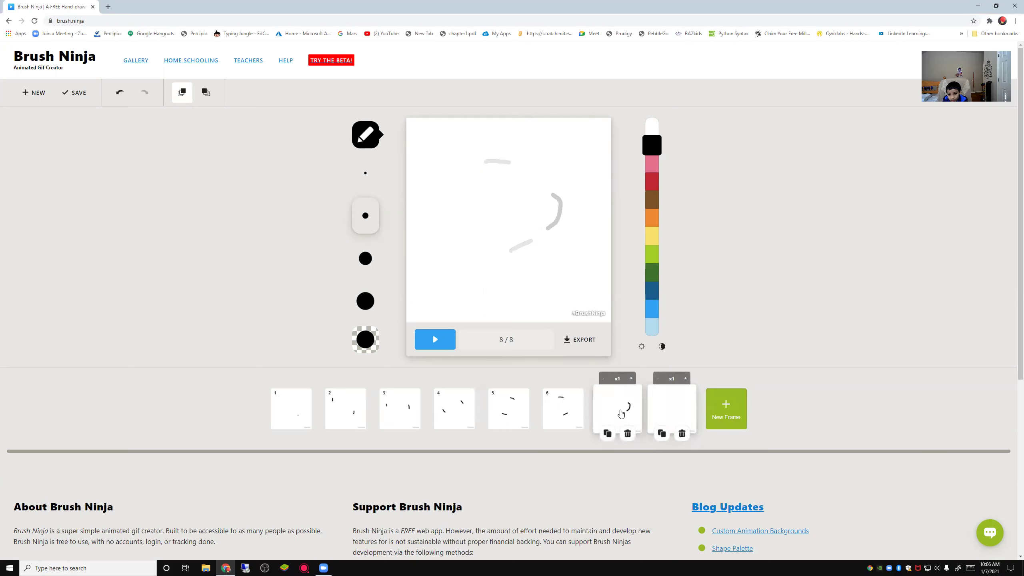
pyautogui.click(625, 423)
pyautogui.moveTo(475, 177)
pyautogui.mouseDown()
pyautogui.moveTo(465, 185)
pyautogui.moveTo(469, 211)
pyautogui.mouseUp()
# Add frame 9, draw the two paths approaching the centre on frame 8 and join them with an S-shaped stroke on frame 9
pyautogui.click(748, 419)
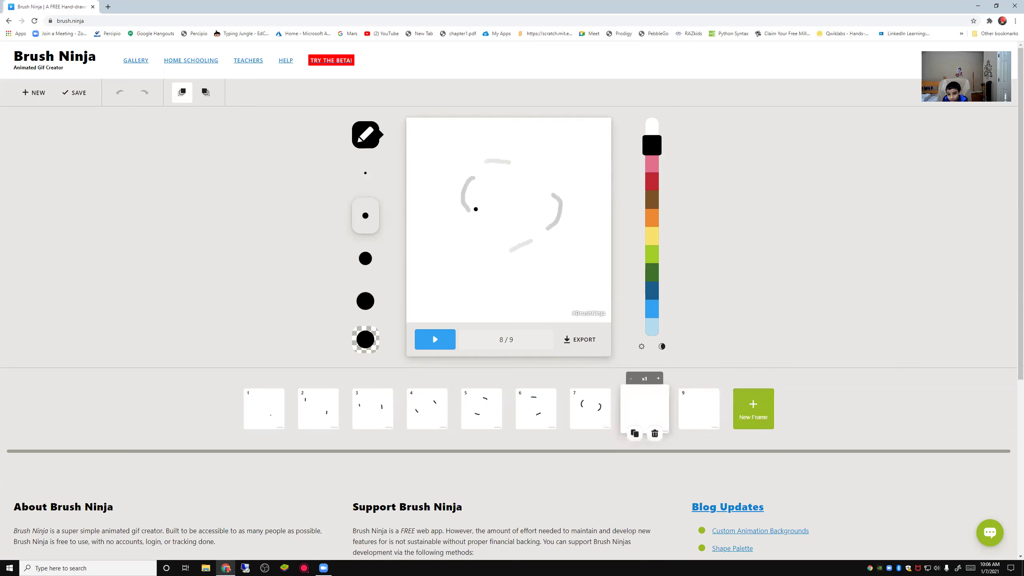
pyautogui.moveTo(478, 211)
pyautogui.mouseDown()
pyautogui.moveTo(541, 197)
pyautogui.moveTo(519, 196)
pyautogui.moveTo(505, 212)
pyautogui.moveTo(517, 200)
pyautogui.mouseUp()
pyautogui.click(702, 420)
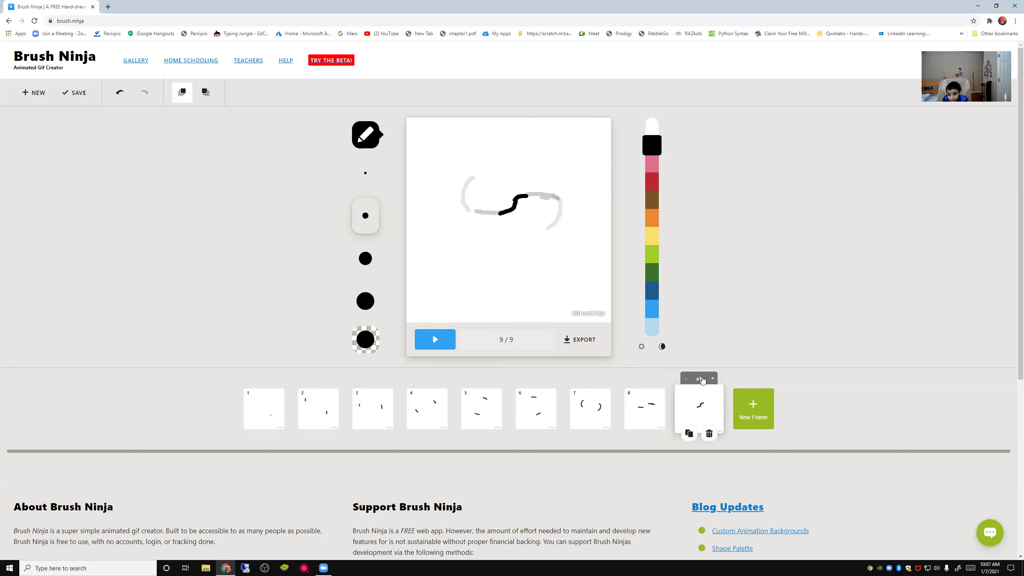
# Add frame 10 and draw a small yellow dot where the two paths meet at the centre
pyautogui.click(758, 412)
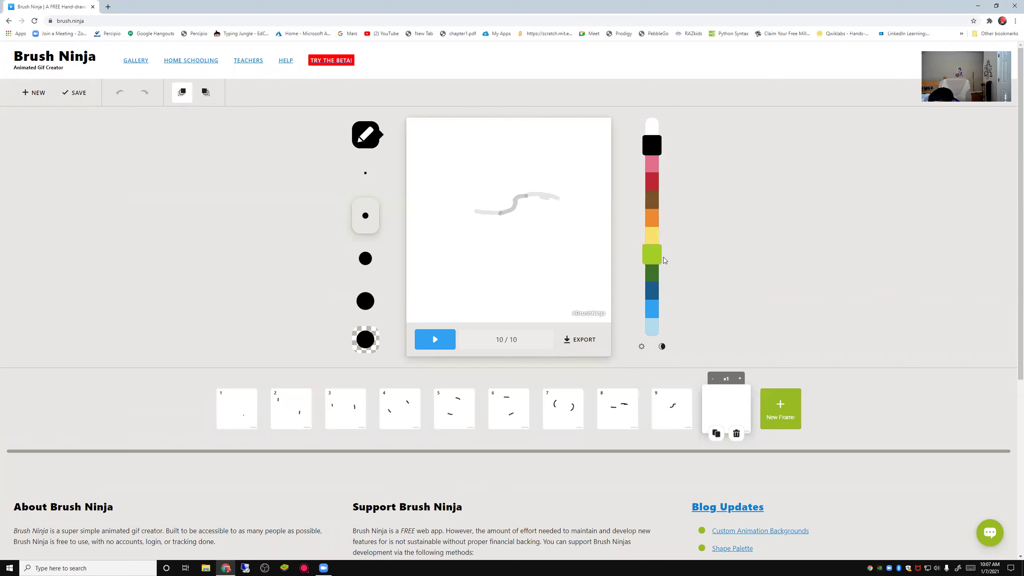
pyautogui.click(652, 236)
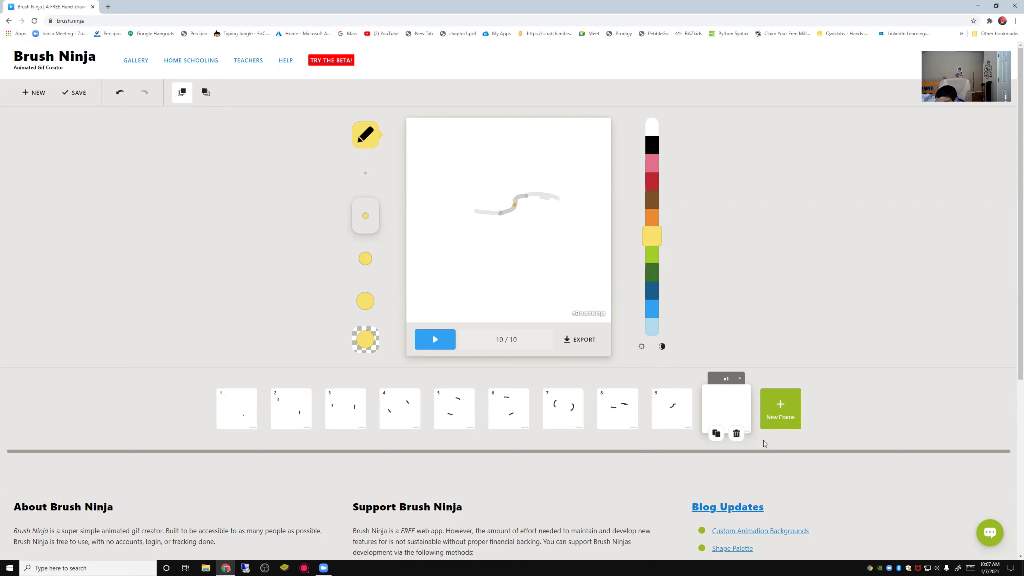
# Add frame 11 and draw a short black stroke rising from the lower right area of the canvas
pyautogui.click(781, 425)
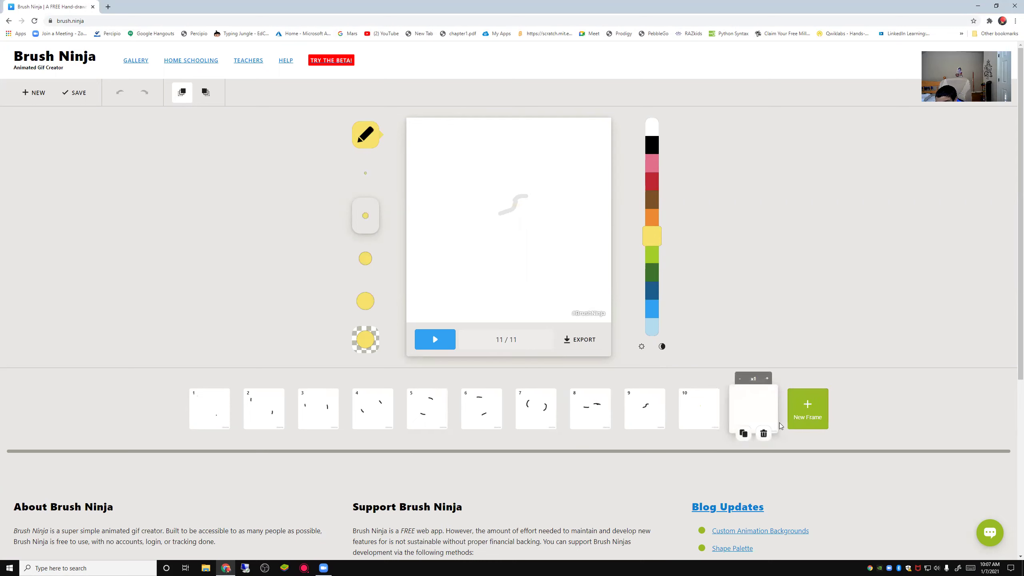
pyautogui.click(759, 409)
pyautogui.click(650, 147)
pyautogui.moveTo(546, 294); pyautogui.dragTo(543, 273)
# Add frame 12 with a black stroke continuing toward the centre and a yellow dot at the canvas centre
pyautogui.click(808, 410)
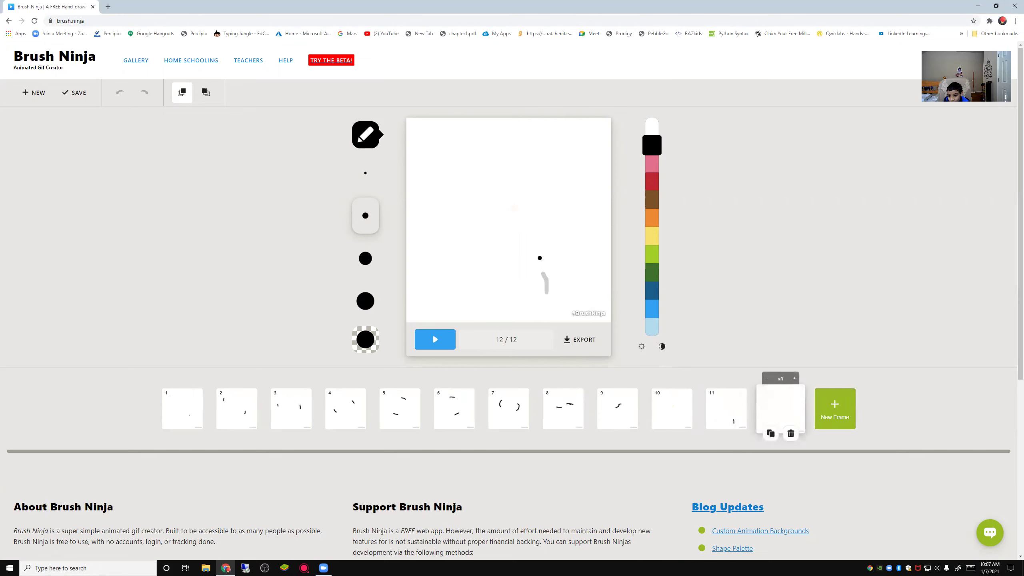
pyautogui.moveTo(534, 253); pyautogui.dragTo(523, 232)
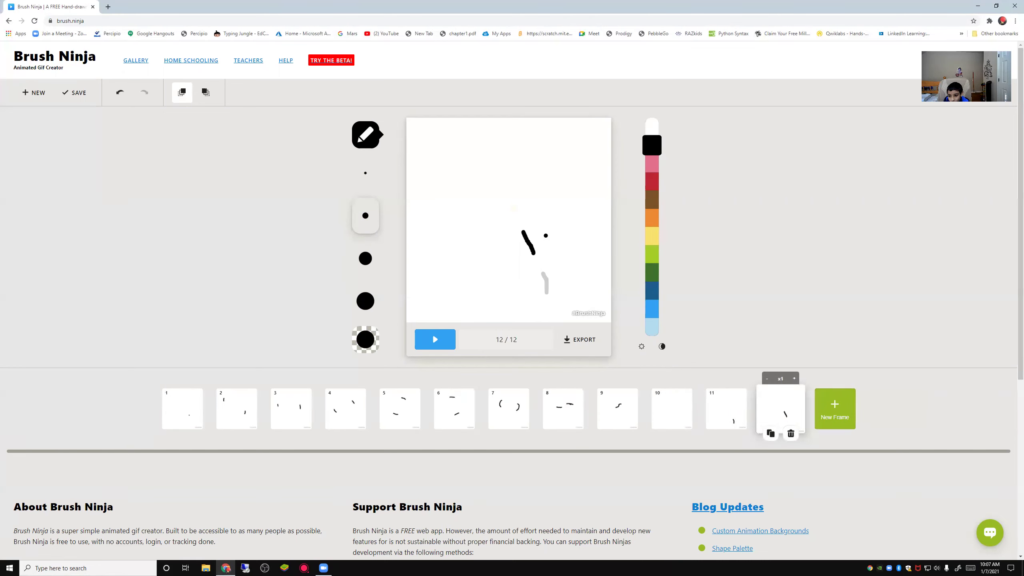
pyautogui.click(652, 236)
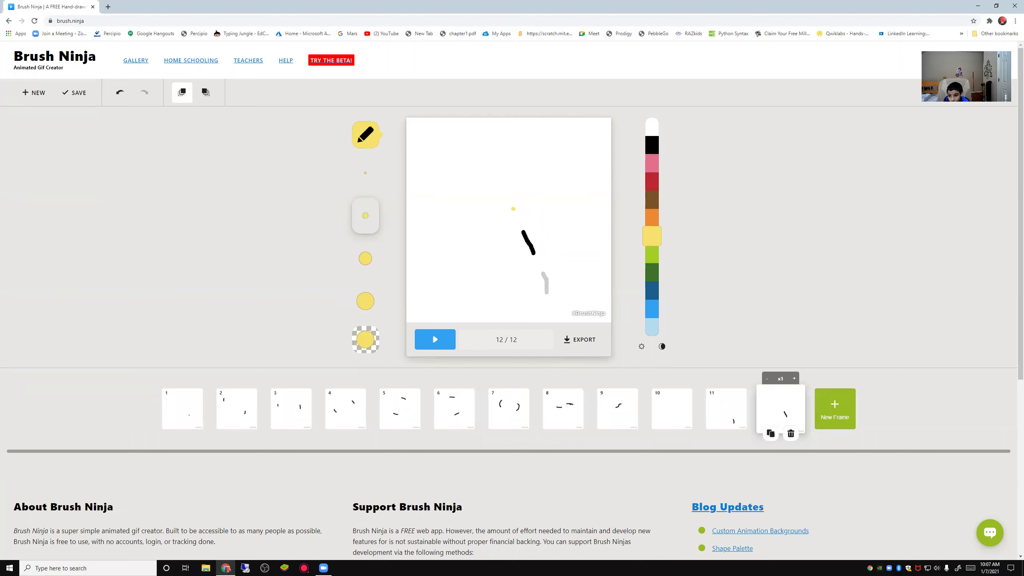
# Add frame 13 with a short black stroke just below the canvas centre and a yellow dot at its upper end
pyautogui.click(834, 409)
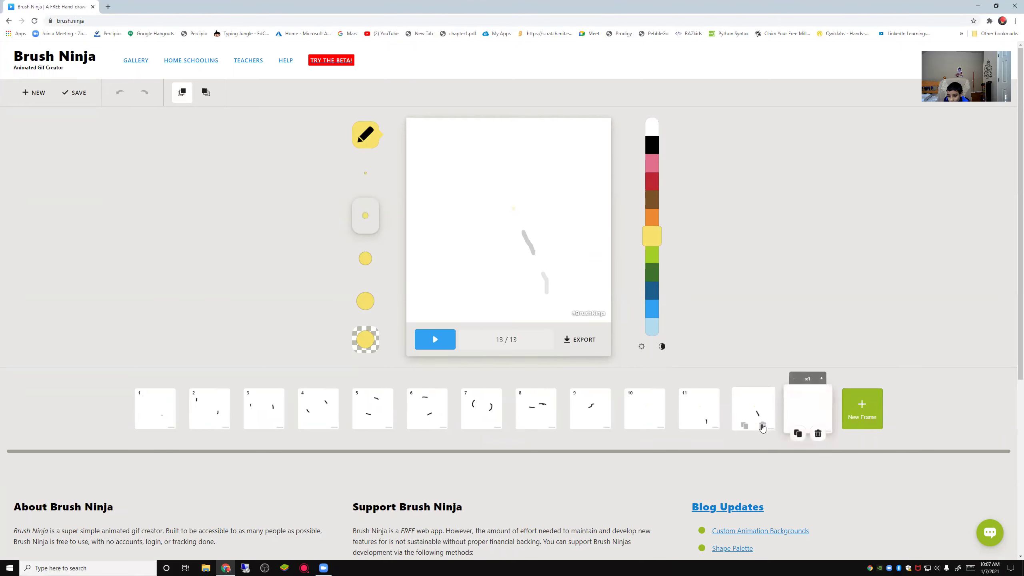
pyautogui.click(652, 145)
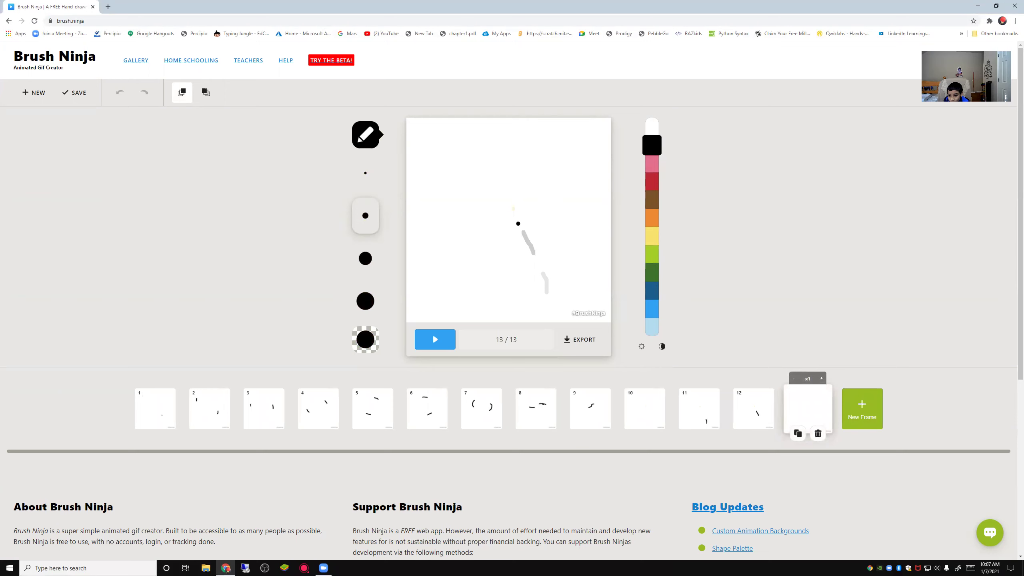
pyautogui.click(652, 236)
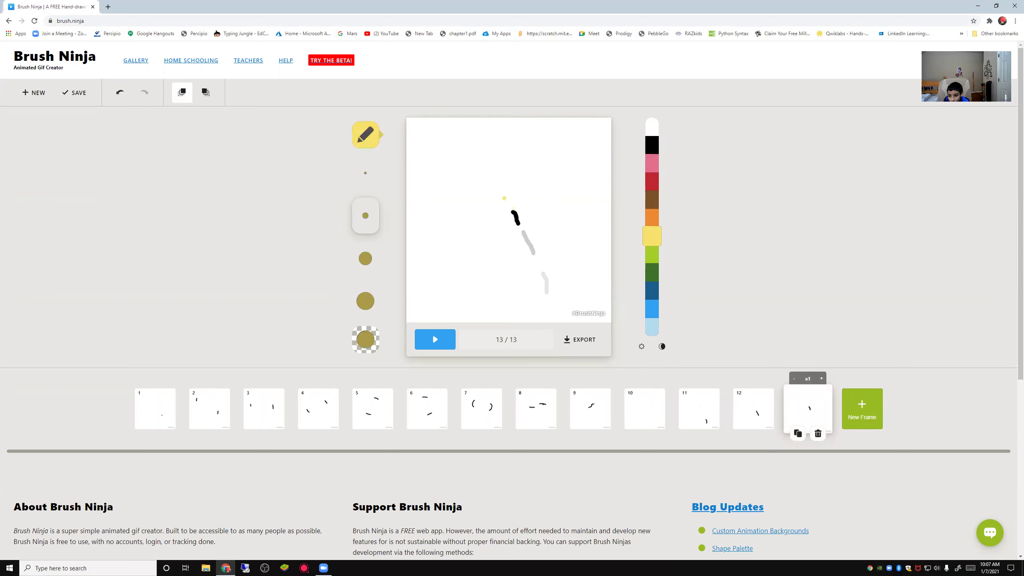
# Add frame 14 containing only a small lime green dot at the canvas centre
pyautogui.click(862, 409)
pyautogui.click(646, 253)
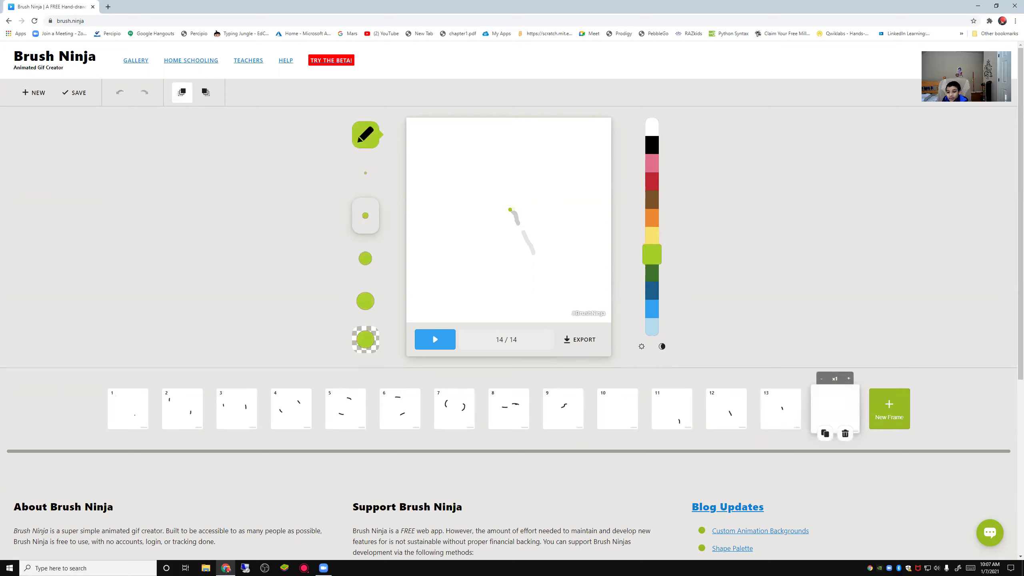
pyautogui.click(514, 209)
# Preview the animation, stop it, and check frames 13 and 14
pyautogui.click(432, 334)
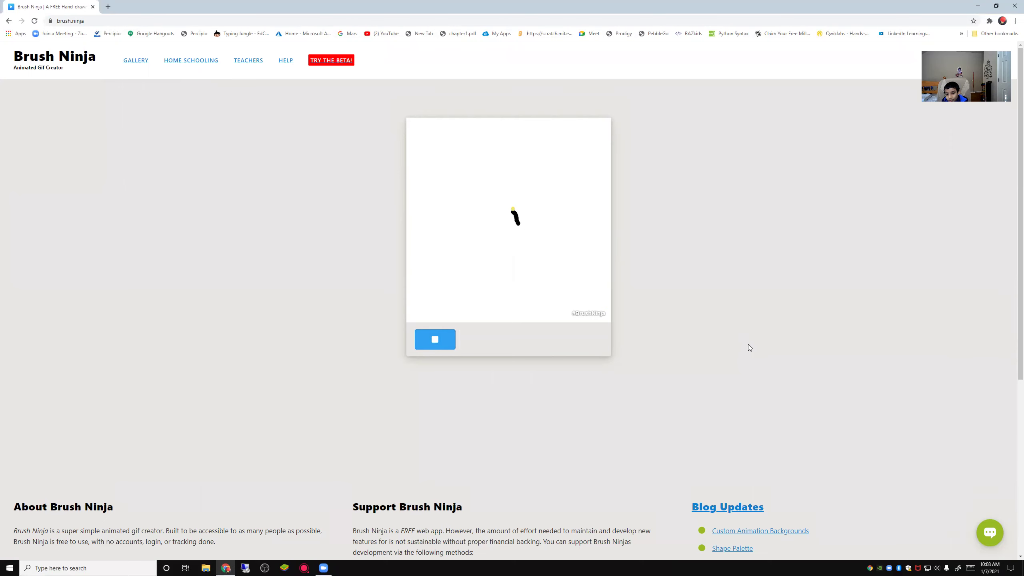
pyautogui.click(439, 342)
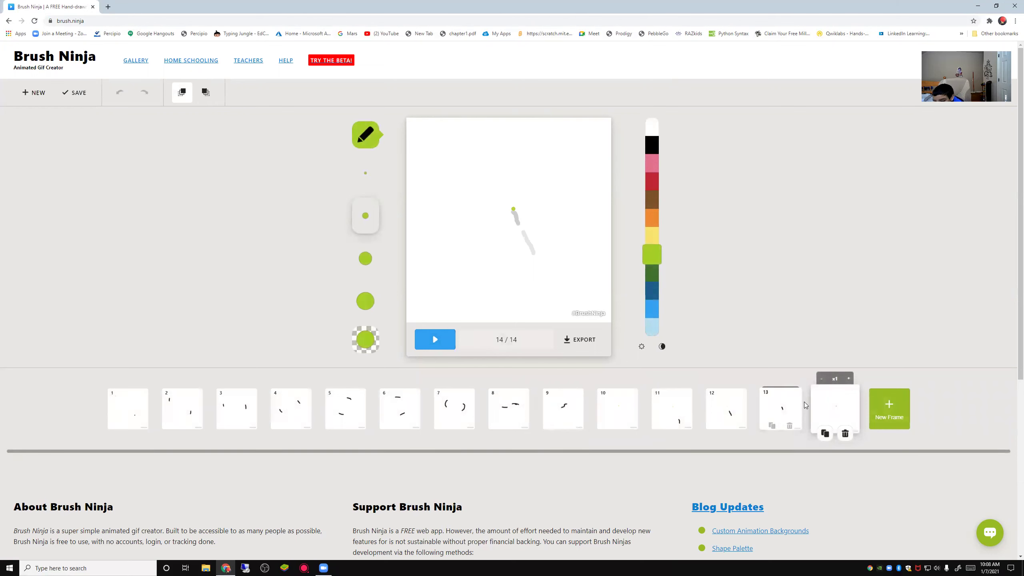
pyautogui.click(782, 405)
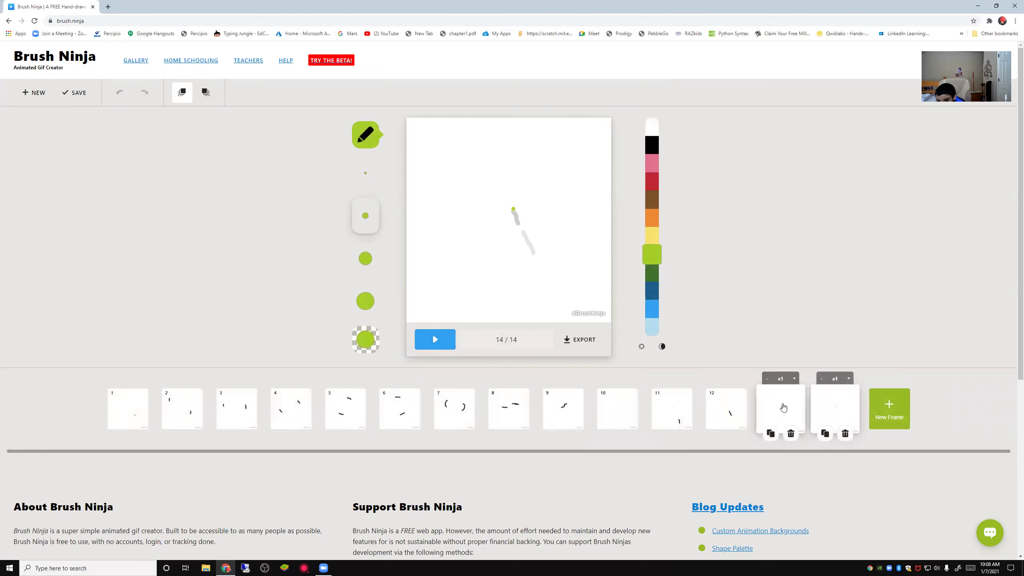
pyautogui.click(828, 400)
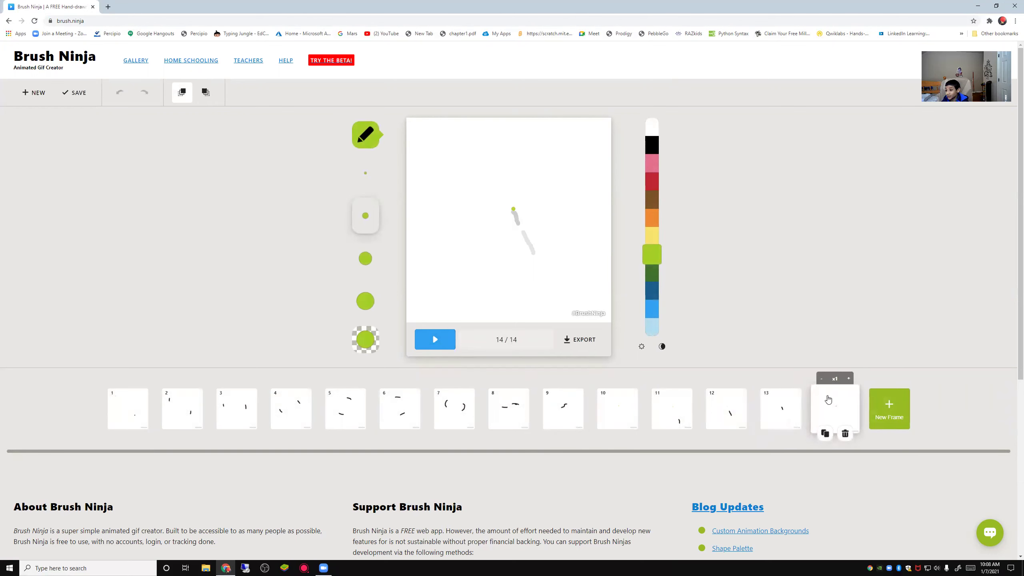
# Add frames 15 and 16, each with a lime green centre dot and a horizontal black stroke advancing inward from the canvas's right edge
pyautogui.click(902, 412)
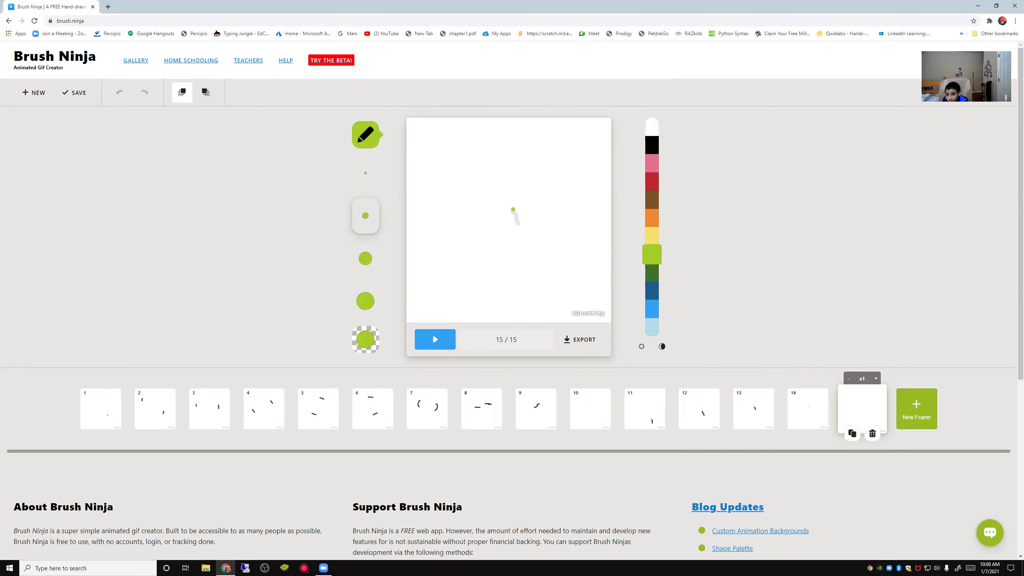
pyautogui.click(652, 145)
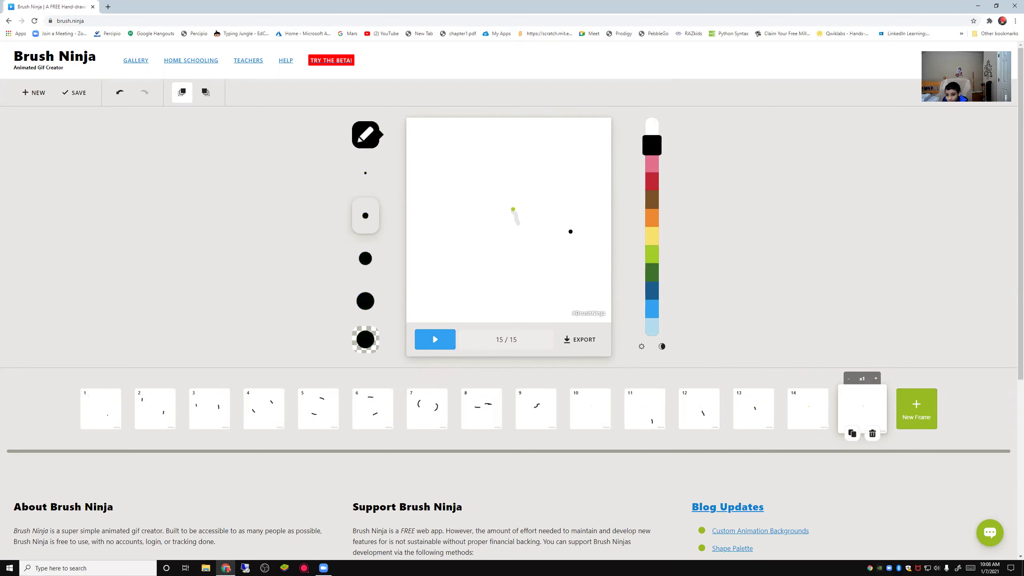
pyautogui.click(908, 418)
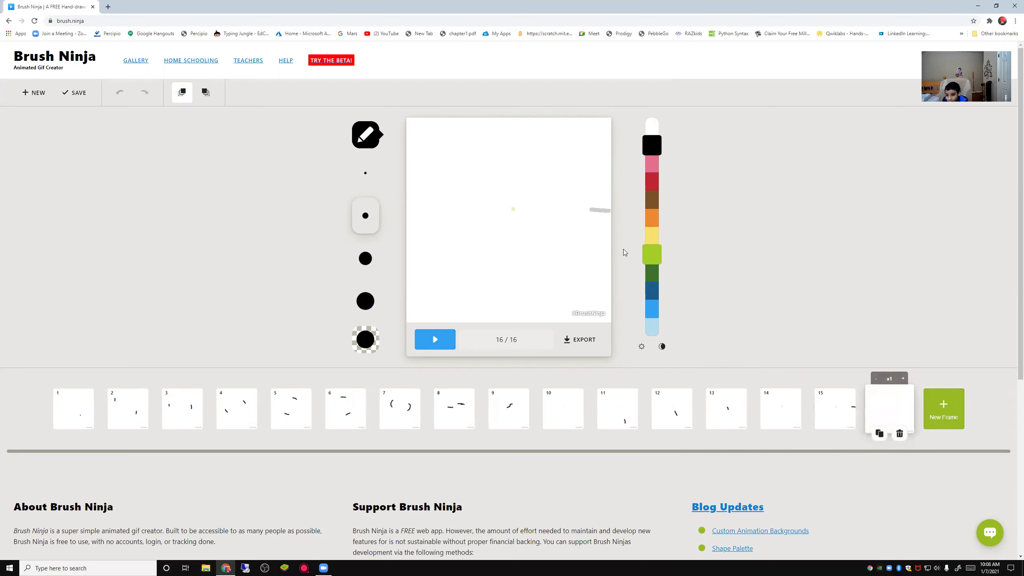
pyautogui.click(652, 254)
pyautogui.click(514, 208)
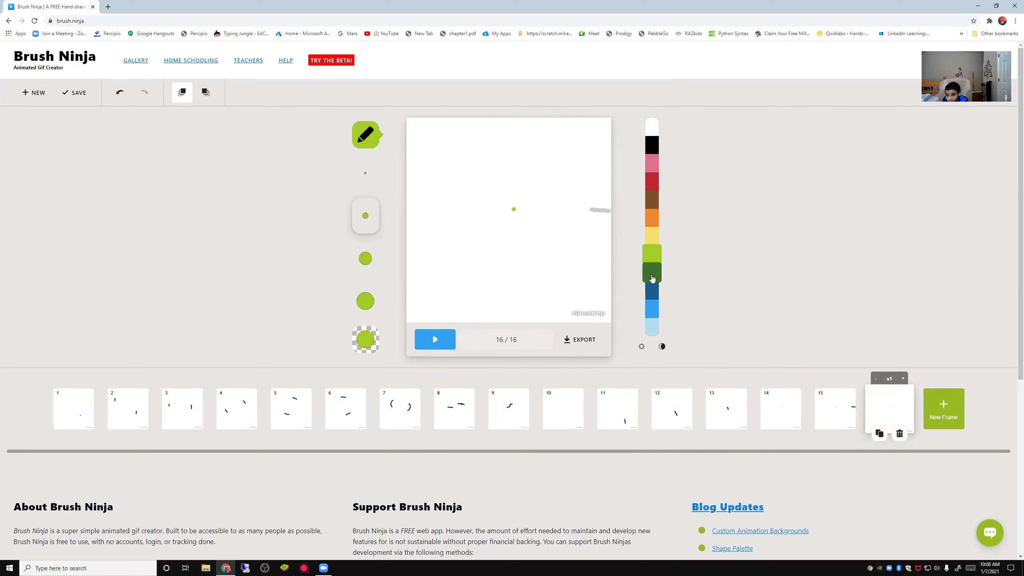
pyautogui.click(656, 144)
pyautogui.moveTo(585, 208); pyautogui.dragTo(550, 207)
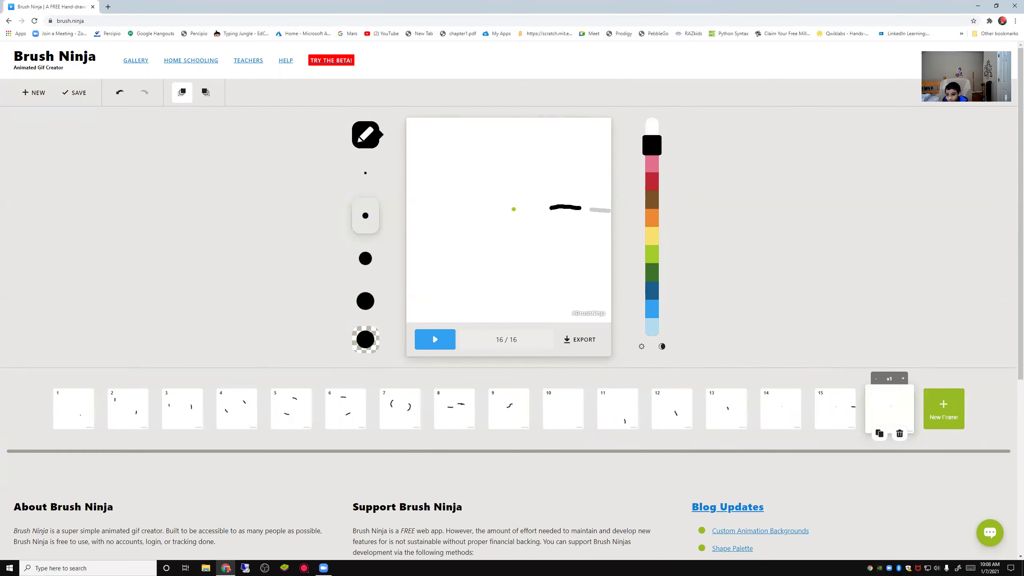
# Add frame 17 with a black stroke touching a lime green centre dot, and frame 18 with only a blue dot at the centre
pyautogui.click(927, 417)
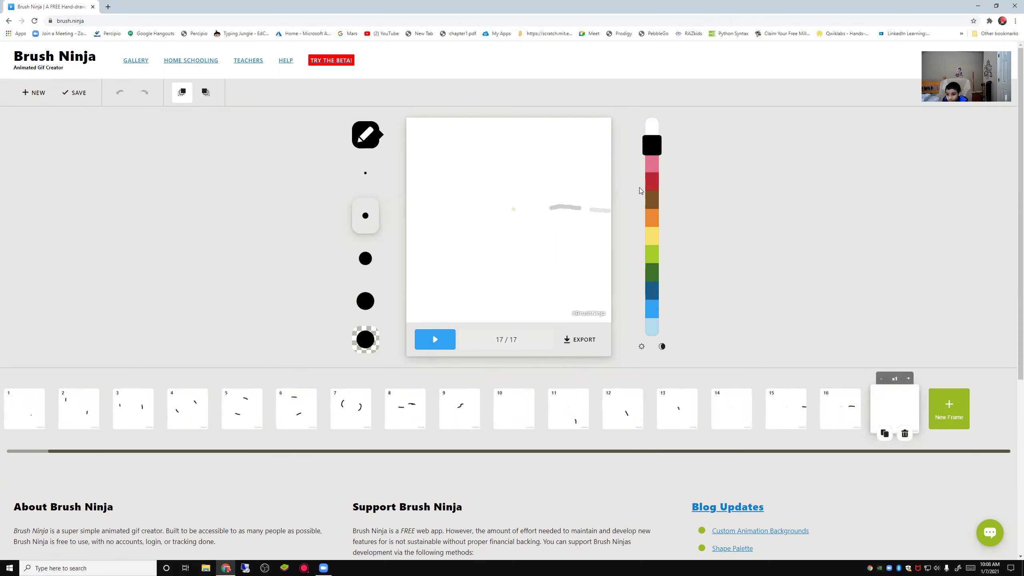
pyautogui.moveTo(546, 209); pyautogui.dragTo(529, 209)
pyautogui.click(655, 257)
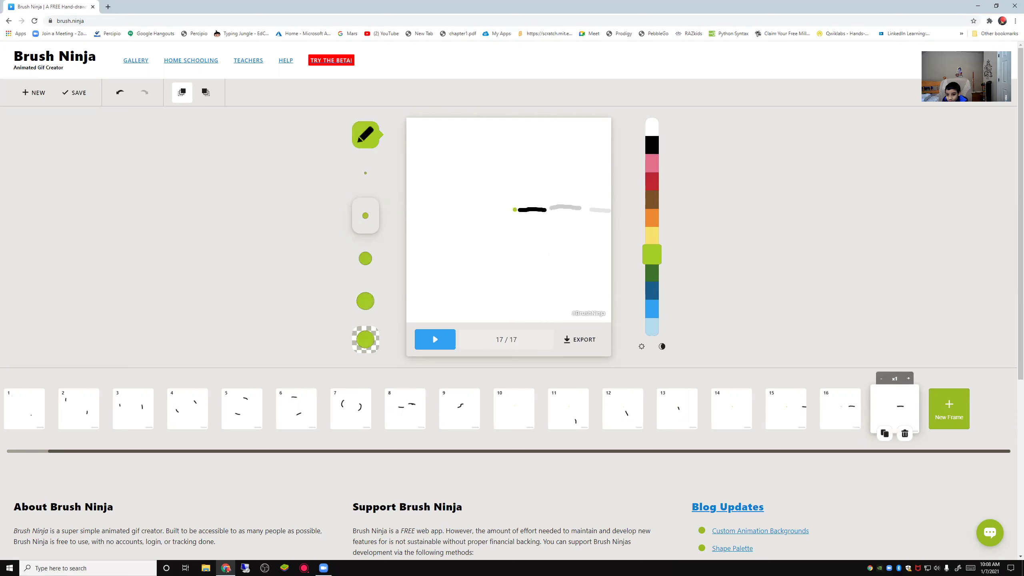
pyautogui.click(950, 416)
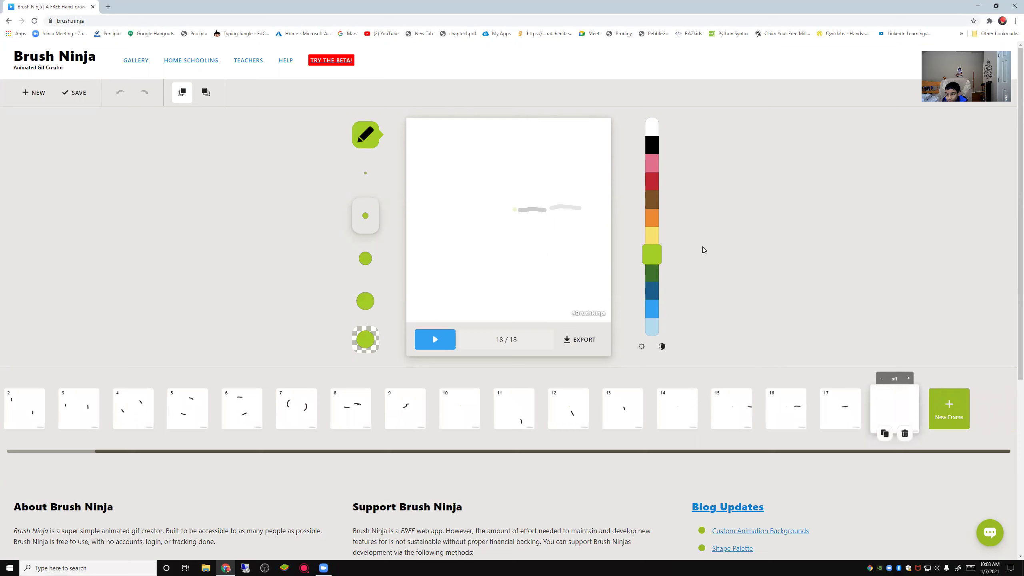
pyautogui.click(652, 308)
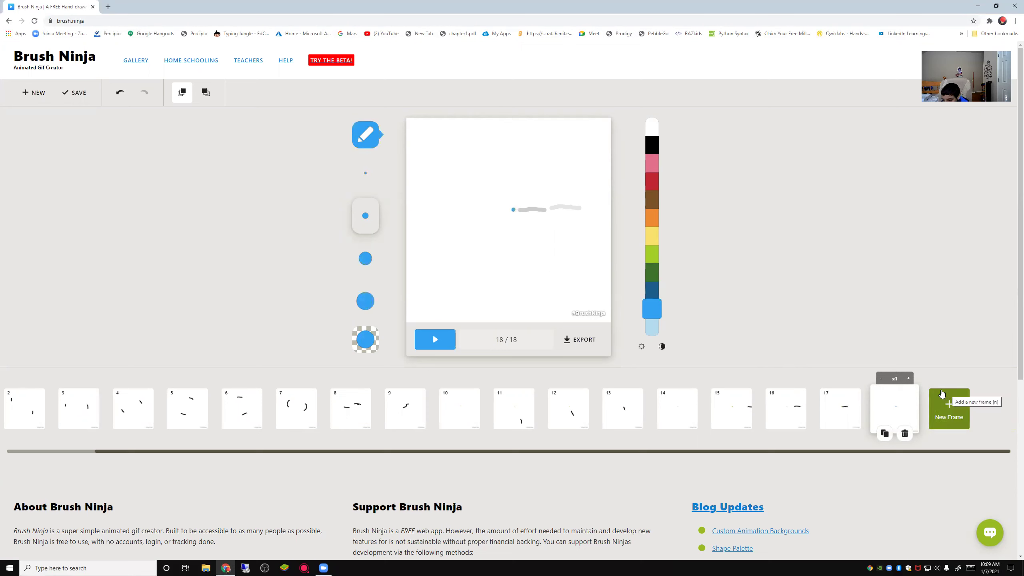
# Add frame 19 and draw ten short black strokes scattered around the canvas, pointing toward the centre from all directions
pyautogui.click(951, 399)
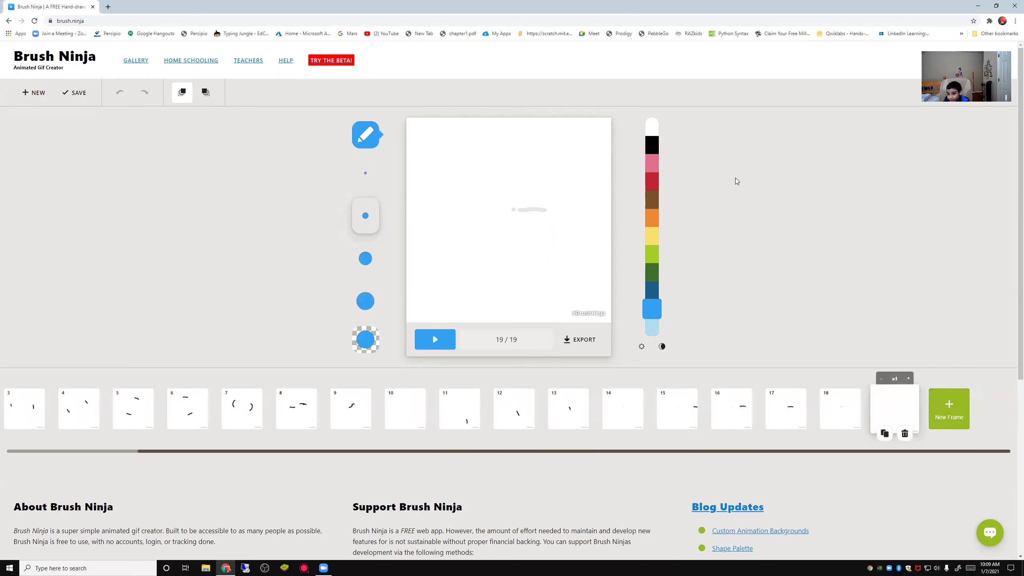
pyautogui.click(656, 154)
pyautogui.moveTo(431, 127); pyautogui.dragTo(439, 139)
pyautogui.moveTo(412, 297); pyautogui.dragTo(446, 279)
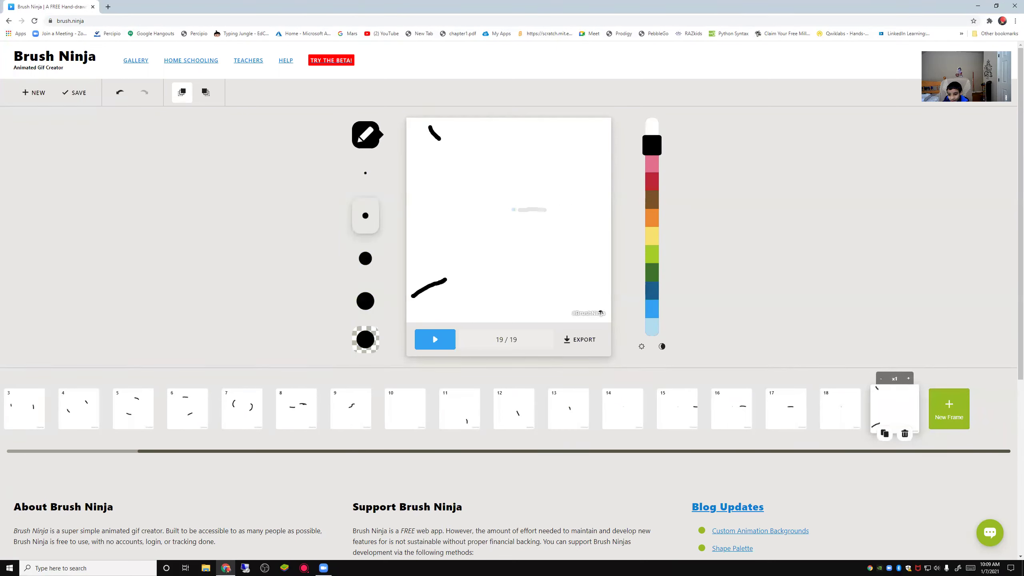
pyautogui.moveTo(596, 305); pyautogui.dragTo(583, 291)
pyautogui.moveTo(508, 312); pyautogui.dragTo(516, 269)
pyautogui.moveTo(608, 234); pyautogui.dragTo(578, 222)
pyautogui.moveTo(526, 163); pyautogui.dragTo(519, 180)
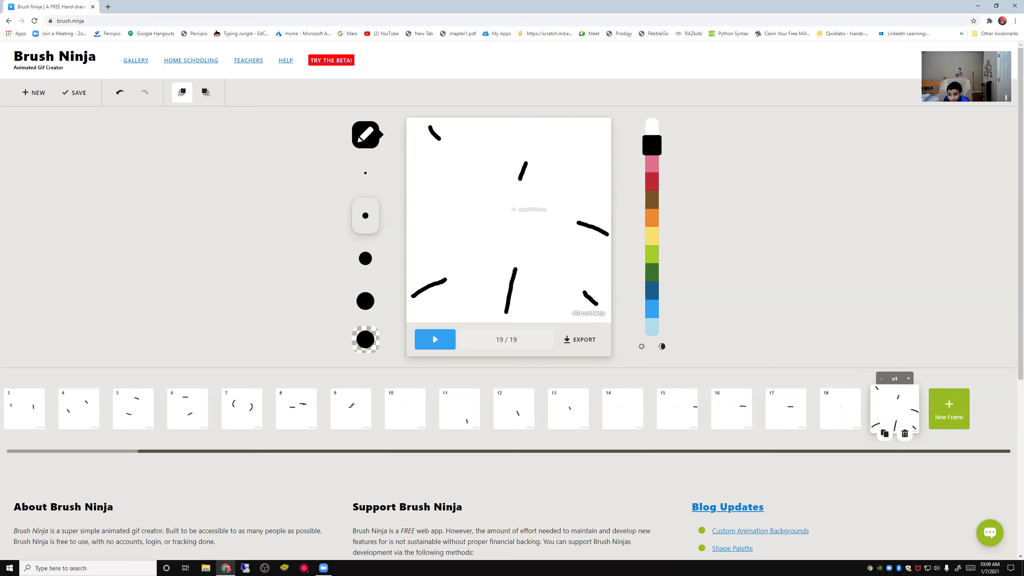
pyautogui.moveTo(446, 203); pyautogui.dragTo(474, 209)
pyautogui.moveTo(596, 166); pyautogui.dragTo(576, 178)
pyautogui.moveTo(501, 236); pyautogui.dragTo(484, 252)
pyautogui.moveTo(549, 250); pyautogui.dragTo(536, 228)
# Add frame 20 and draw black strokes continuing the frame 19 paths inward, extending the diagonal ones almost to the centre
pyautogui.click(950, 409)
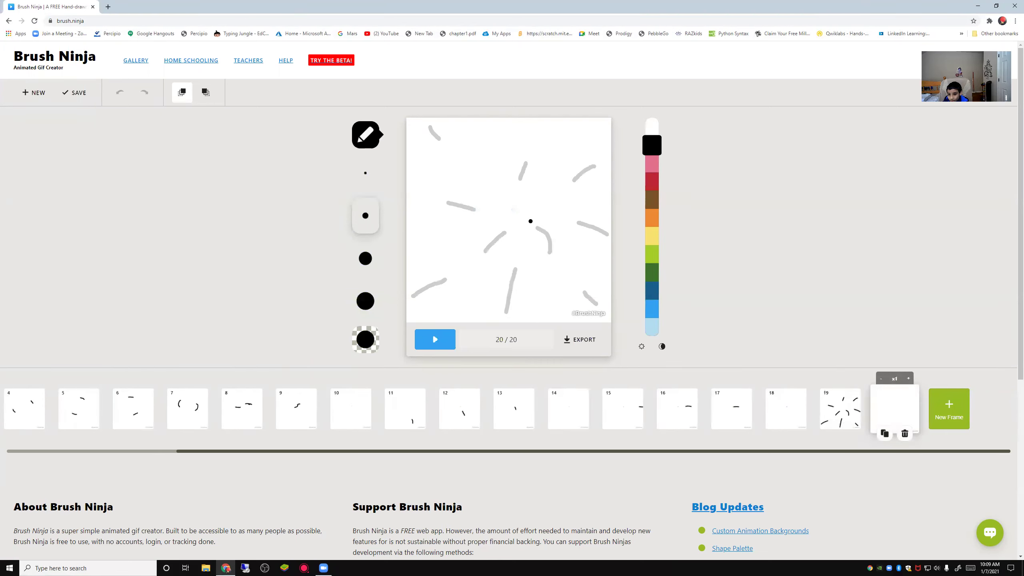
pyautogui.moveTo(518, 216)
pyautogui.mouseDown()
pyautogui.moveTo(550, 216)
pyautogui.moveTo(552, 199)
pyautogui.mouseUp()
pyautogui.moveTo(486, 209); pyautogui.dragTo(500, 214)
pyautogui.moveTo(446, 144); pyautogui.dragTo(464, 160)
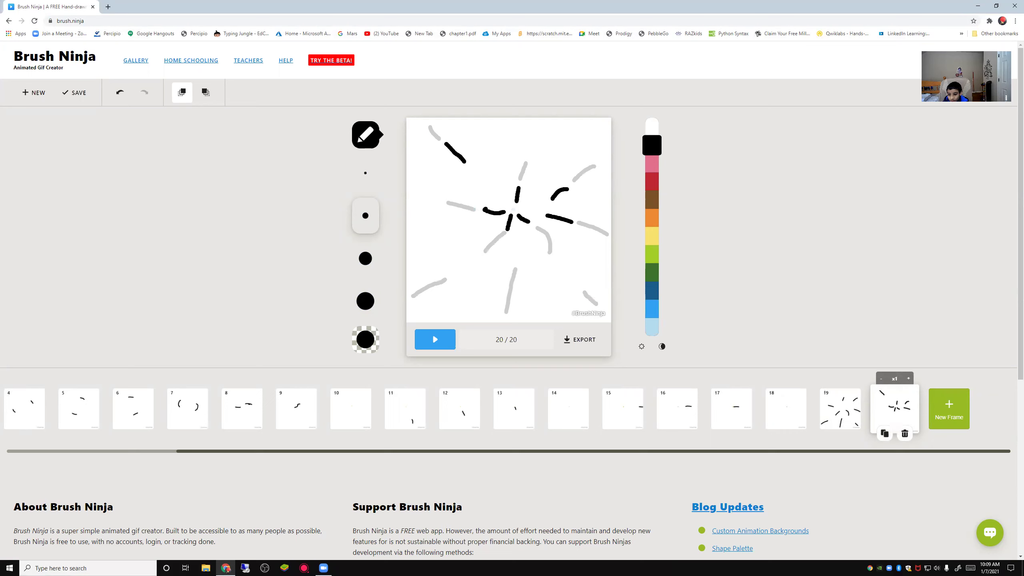
pyautogui.moveTo(456, 277)
pyautogui.mouseDown()
pyautogui.moveTo(476, 262)
pyautogui.moveTo(521, 259)
pyautogui.mouseUp()
pyautogui.moveTo(580, 288); pyautogui.dragTo(552, 270)
pyautogui.moveTo(550, 270); pyautogui.dragTo(527, 235)
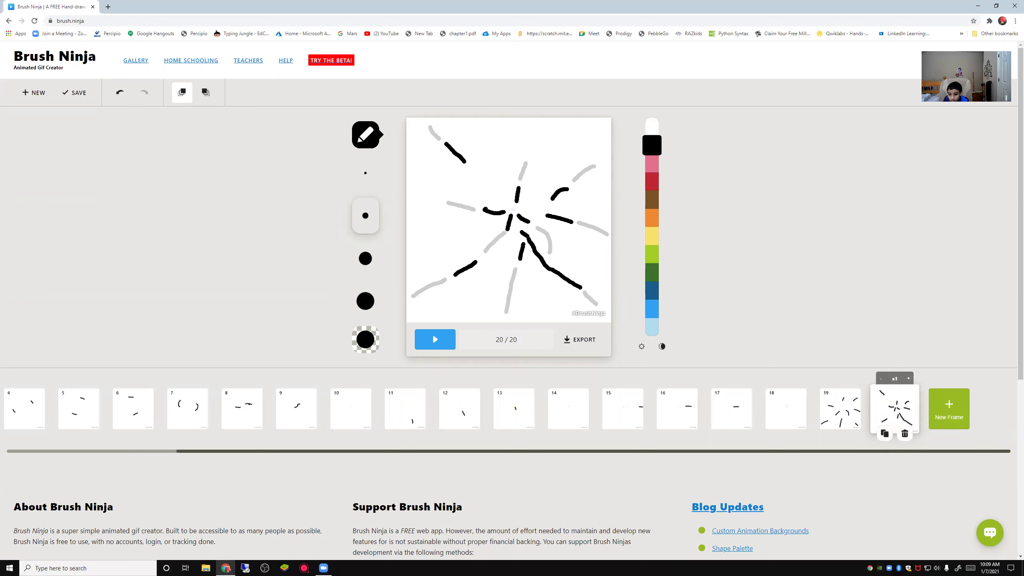
pyautogui.moveTo(473, 165); pyautogui.dragTo(500, 198)
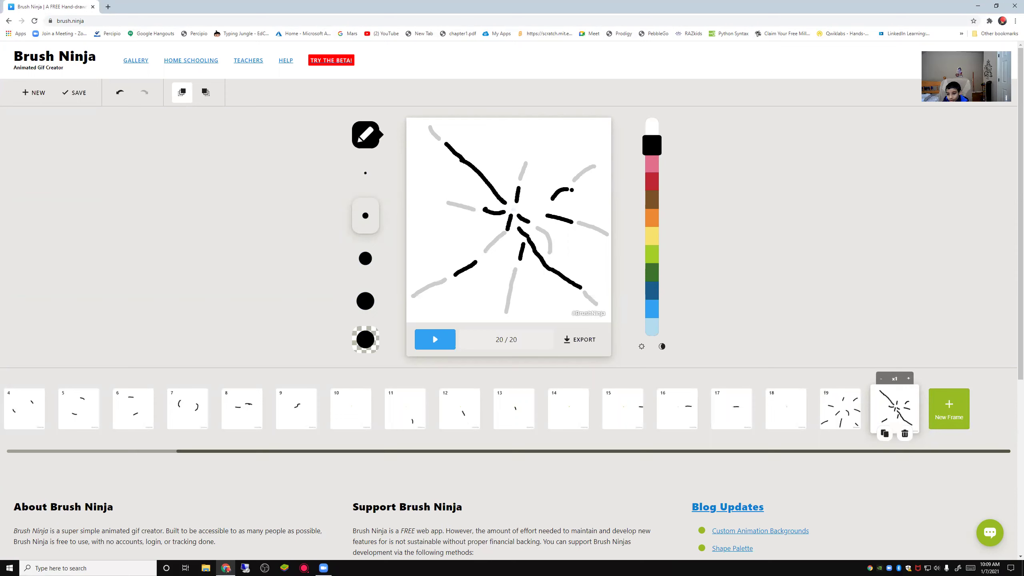
pyautogui.moveTo(561, 196); pyautogui.dragTo(531, 209)
pyautogui.moveTo(476, 261); pyautogui.dragTo(499, 227)
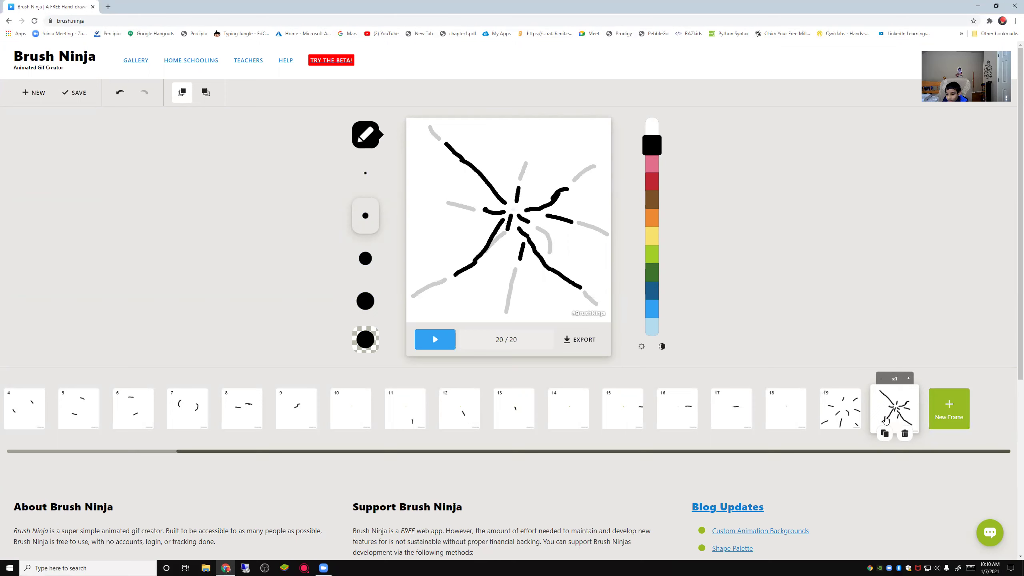
# Play the whole animation from frame 19 as a preview and stop it
pyautogui.click(851, 415)
pyautogui.click(434, 340)
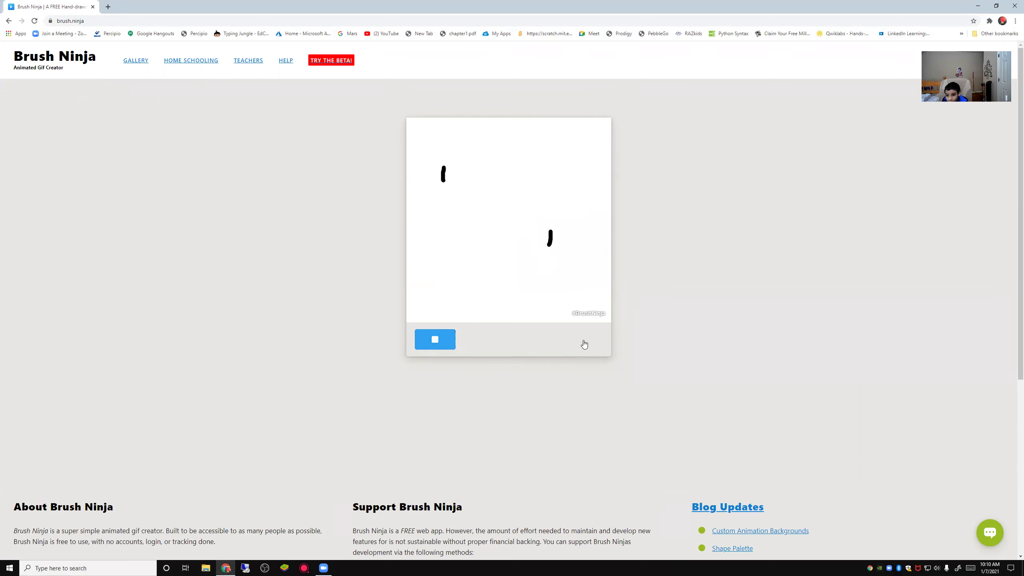
pyautogui.click(435, 342)
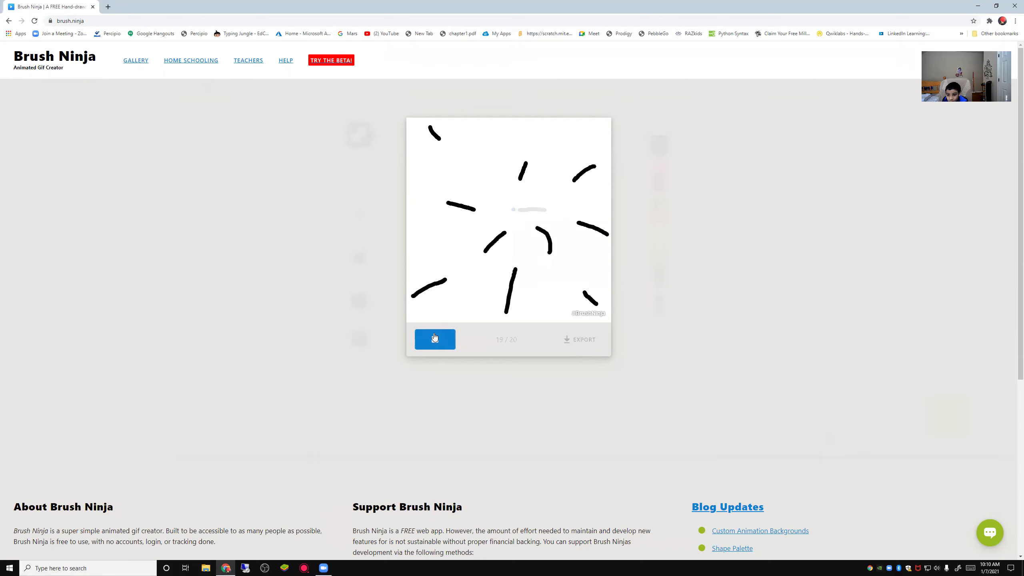
# Add a small blue dot at the centre of frame 20, where the black strokes converge
pyautogui.click(887, 412)
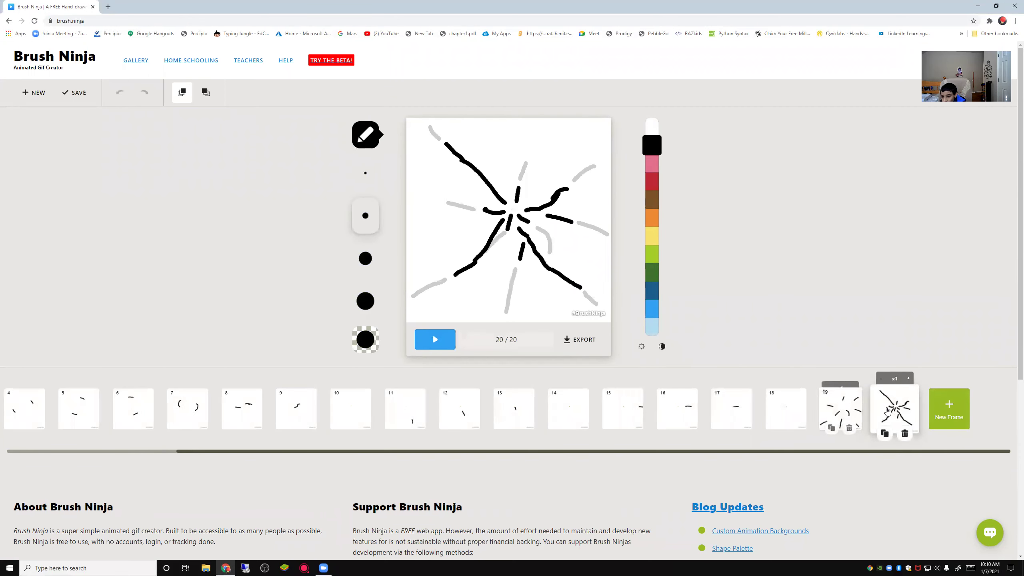
pyautogui.click(651, 253)
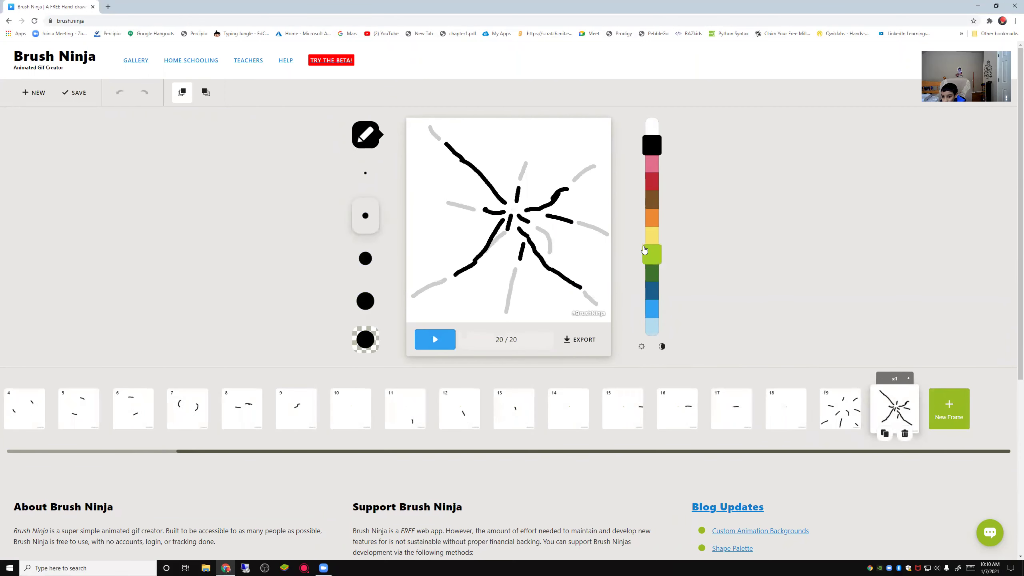
pyautogui.click(652, 309)
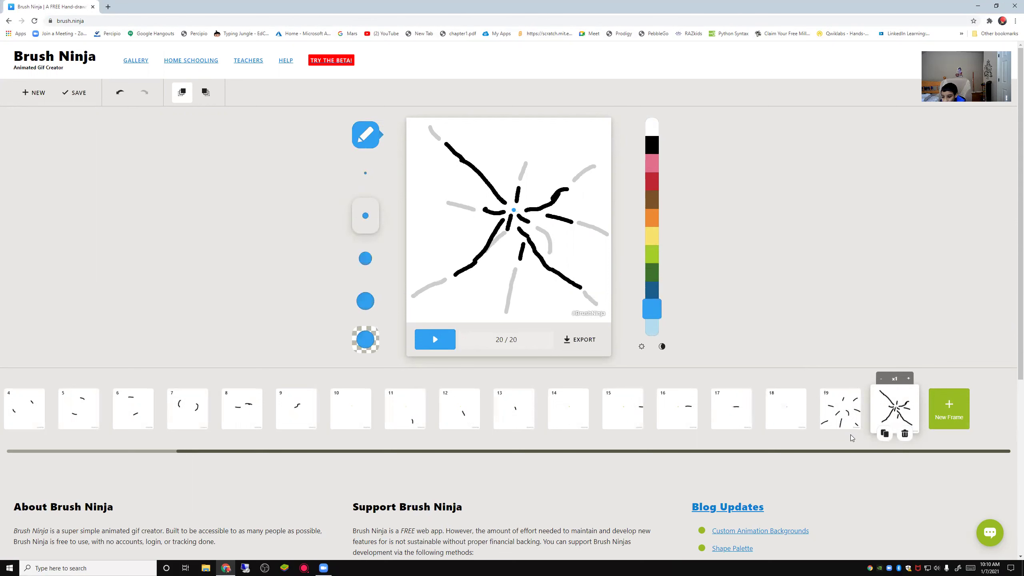
# Add frame 21 and draw a large, jagged orange explosion outline around the canvas centre
pyautogui.click(939, 416)
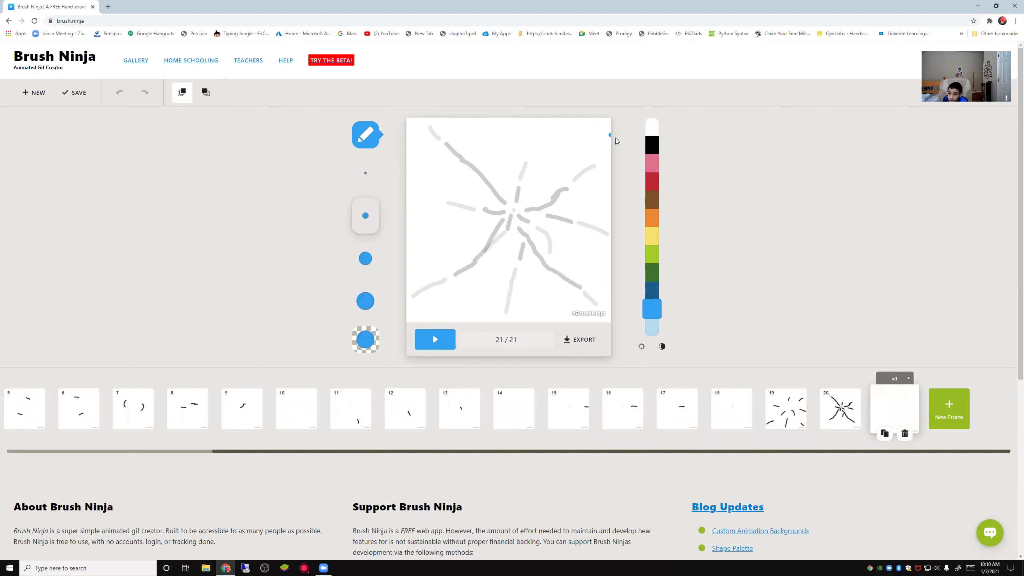
pyautogui.click(652, 218)
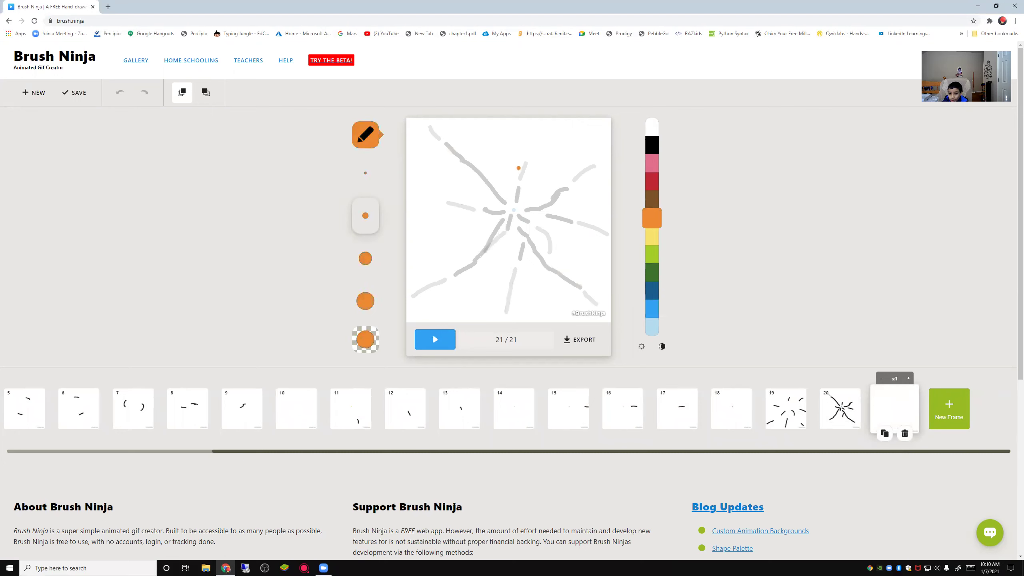
pyautogui.moveTo(521, 181)
pyautogui.mouseDown()
pyautogui.moveTo(489, 187)
pyautogui.moveTo(463, 212)
pyautogui.moveTo(468, 242)
pyautogui.moveTo(500, 285)
pyautogui.moveTo(550, 262)
pyautogui.moveTo(547, 202)
pyautogui.moveTo(525, 167)
pyautogui.moveTo(504, 185)
pyautogui.mouseUp()
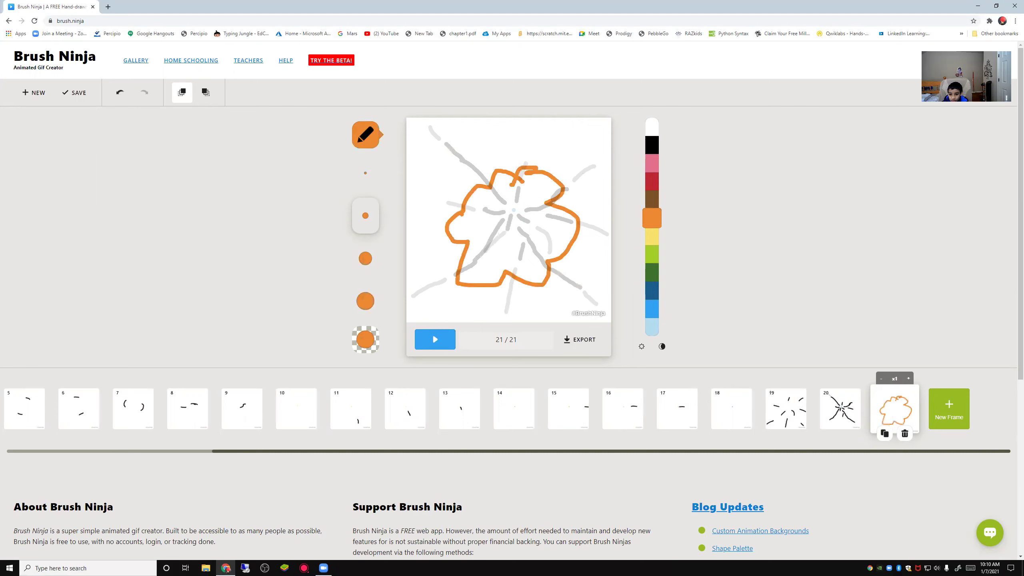
# Fill the orange explosion outline in frame 21 with yellow, using a larger brush for most of the interior
pyautogui.click(652, 238)
pyautogui.moveTo(476, 193)
pyautogui.mouseDown()
pyautogui.moveTo(456, 240)
pyautogui.moveTo(477, 214)
pyautogui.mouseUp()
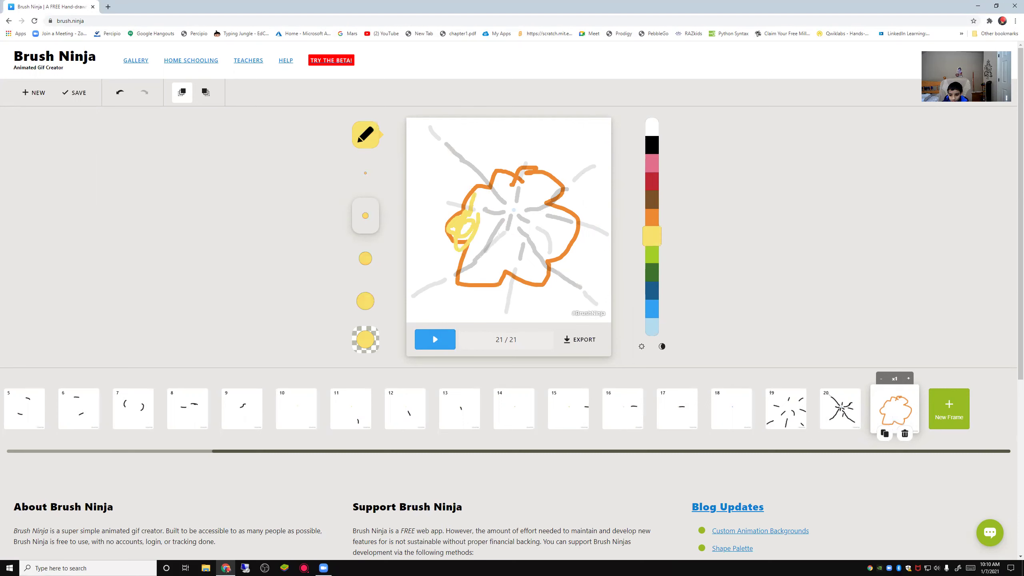
pyautogui.moveTo(462, 250)
pyautogui.mouseDown()
pyautogui.moveTo(488, 239)
pyautogui.moveTo(471, 242)
pyautogui.moveTo(476, 279)
pyautogui.moveTo(463, 280)
pyautogui.moveTo(495, 283)
pyautogui.moveTo(492, 272)
pyautogui.moveTo(484, 278)
pyautogui.moveTo(510, 267)
pyautogui.moveTo(539, 275)
pyautogui.moveTo(541, 254)
pyautogui.moveTo(561, 240)
pyautogui.moveTo(562, 223)
pyautogui.moveTo(536, 190)
pyautogui.moveTo(548, 184)
pyautogui.moveTo(554, 197)
pyautogui.moveTo(525, 168)
pyautogui.moveTo(524, 190)
pyautogui.moveTo(499, 173)
pyautogui.mouseUp()
pyautogui.click(366, 258)
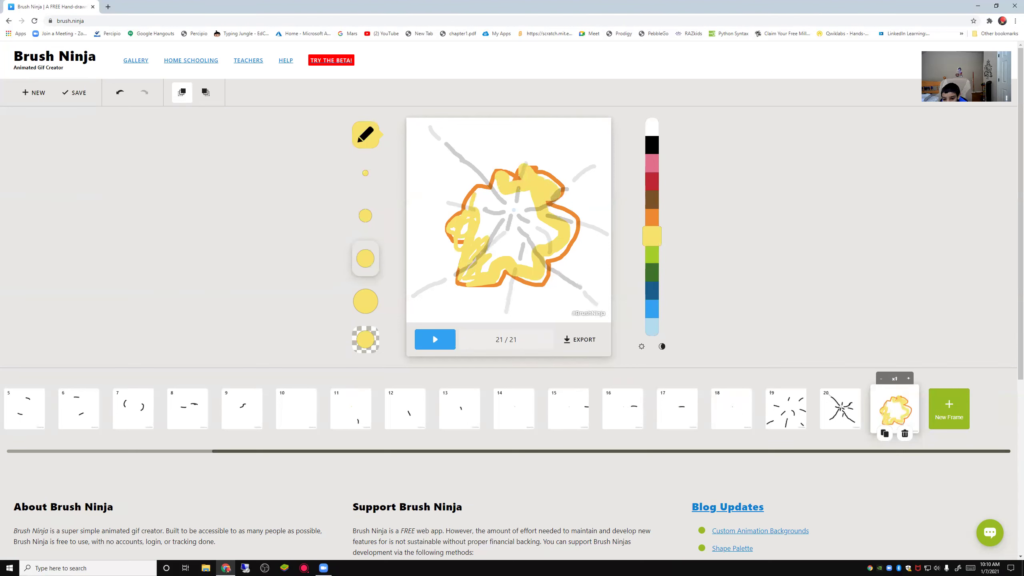
pyautogui.moveTo(468, 209)
pyautogui.mouseDown()
pyautogui.moveTo(499, 188)
pyautogui.moveTo(472, 193)
pyautogui.moveTo(464, 229)
pyautogui.moveTo(492, 221)
pyautogui.moveTo(491, 245)
pyautogui.mouseUp()
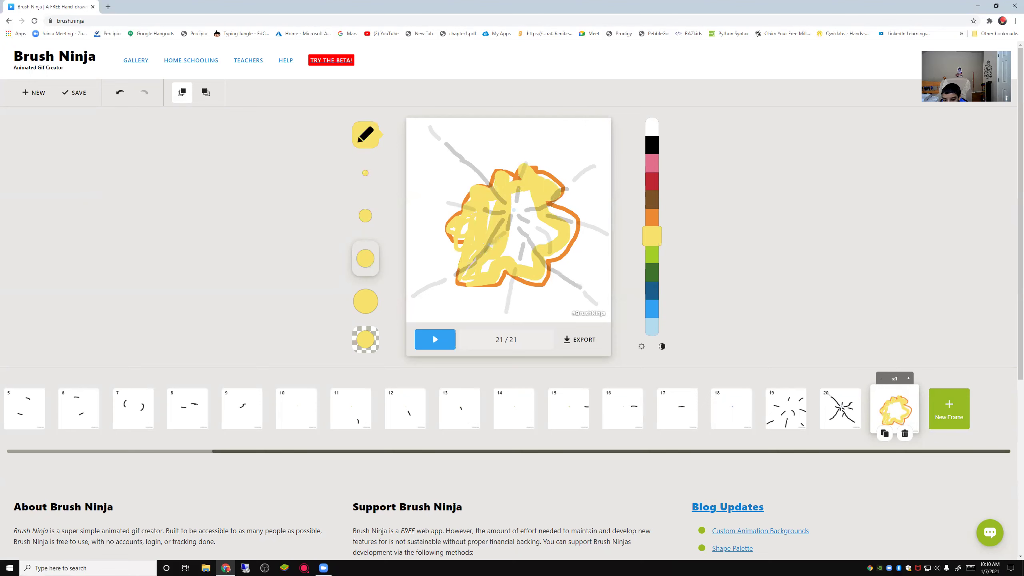
pyautogui.moveTo(514, 193)
pyautogui.mouseDown()
pyautogui.moveTo(513, 256)
pyautogui.moveTo(523, 220)
pyautogui.moveTo(524, 263)
pyautogui.moveTo(551, 224)
pyautogui.moveTo(573, 234)
pyautogui.moveTo(524, 265)
pyautogui.mouseUp()
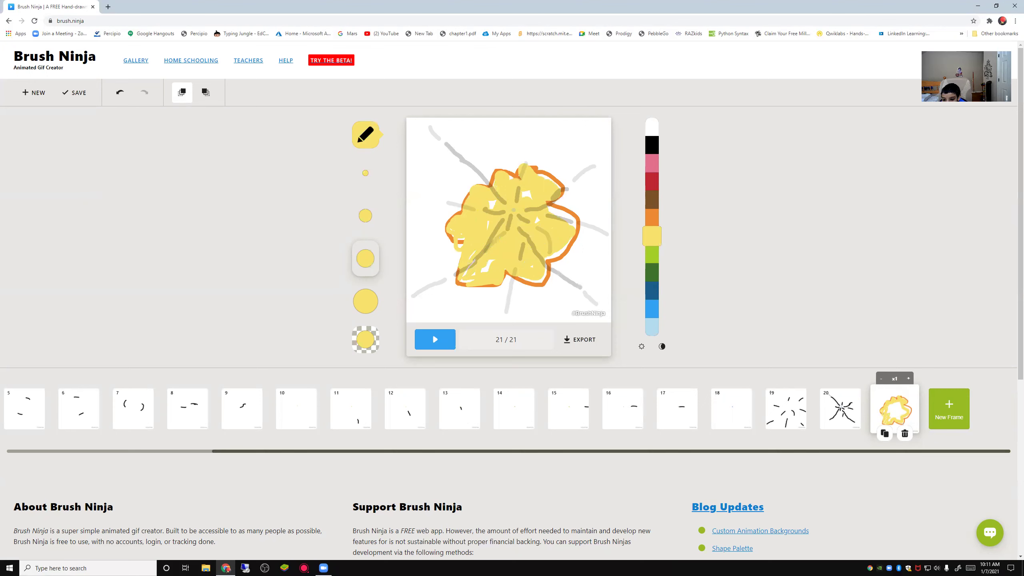
# Paint a small, solid orange core at the centre of the yellow explosion in frame 21
pyautogui.click(659, 223)
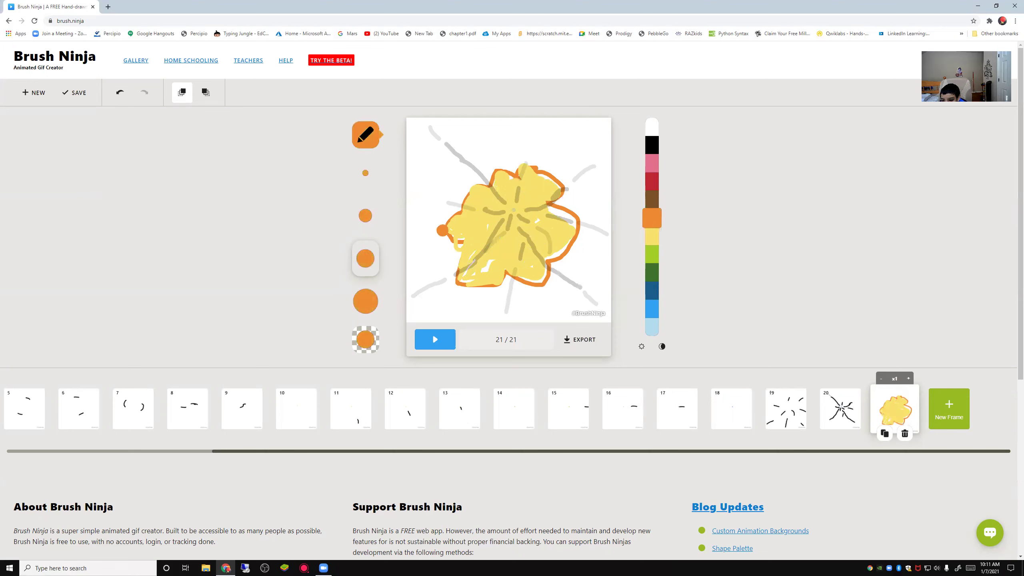
pyautogui.moveTo(490, 223)
pyautogui.mouseDown()
pyautogui.moveTo(513, 215)
pyautogui.moveTo(503, 221)
pyautogui.moveTo(519, 222)
pyautogui.moveTo(524, 217)
pyautogui.mouseUp()
pyautogui.click(367, 217)
pyautogui.click(355, 173)
pyautogui.moveTo(492, 226)
pyautogui.mouseDown()
pyautogui.moveTo(533, 216)
pyautogui.moveTo(505, 242)
pyautogui.mouseUp()
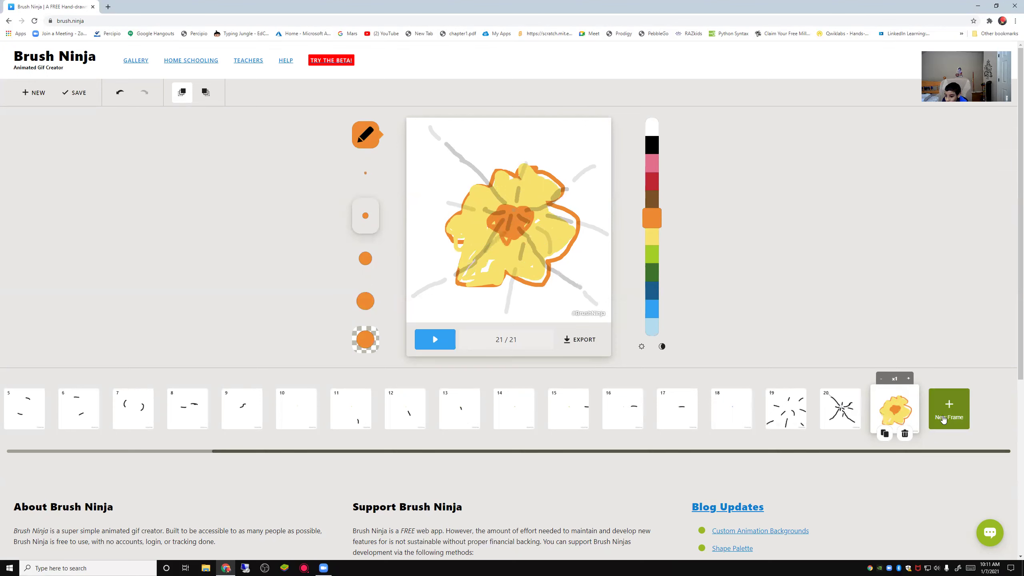
# Add frame 22 and draw a smaller, rounder orange outline inside the frame 21 explosion
pyautogui.click(948, 422)
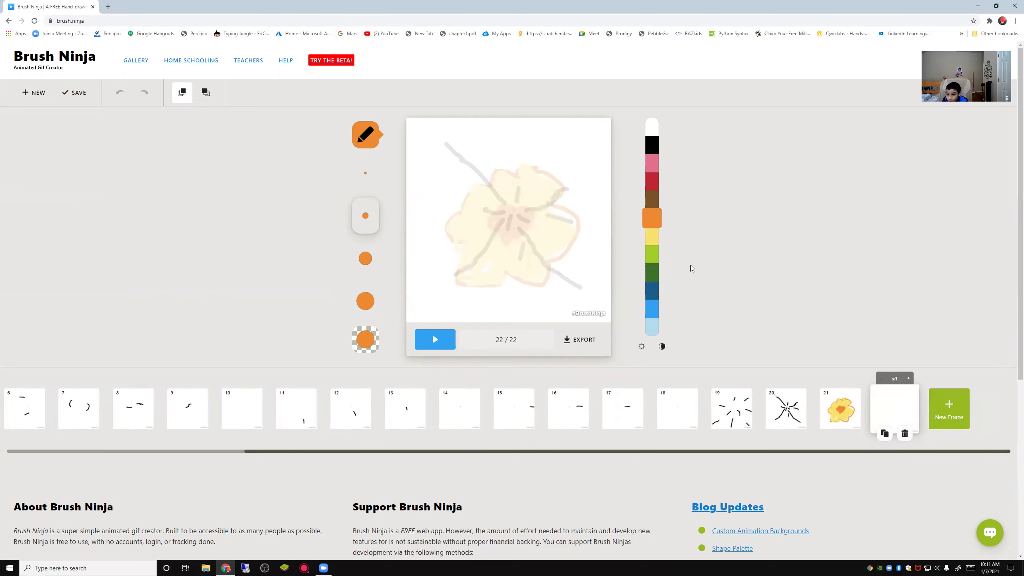
pyautogui.click(851, 420)
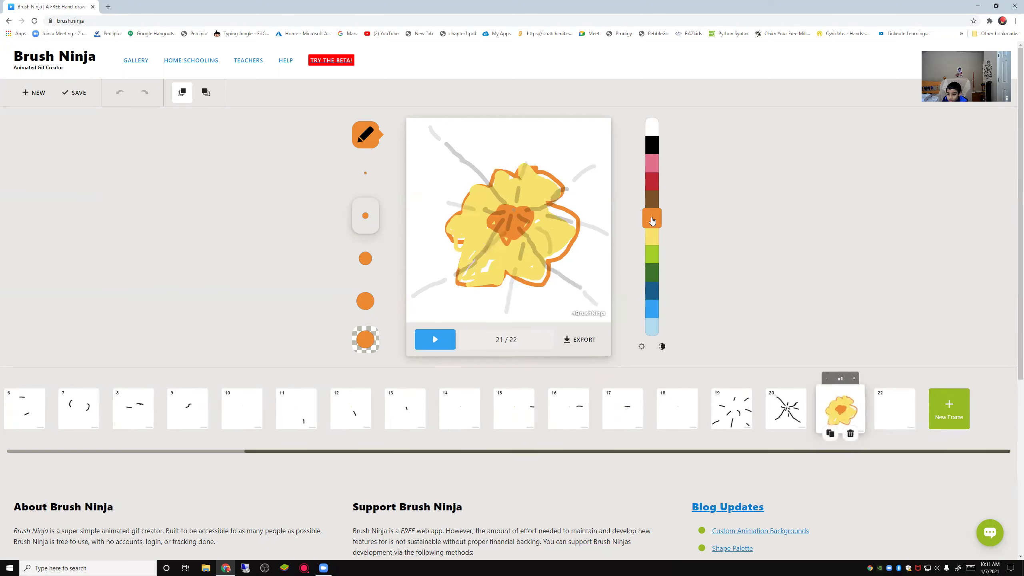
pyautogui.click(894, 409)
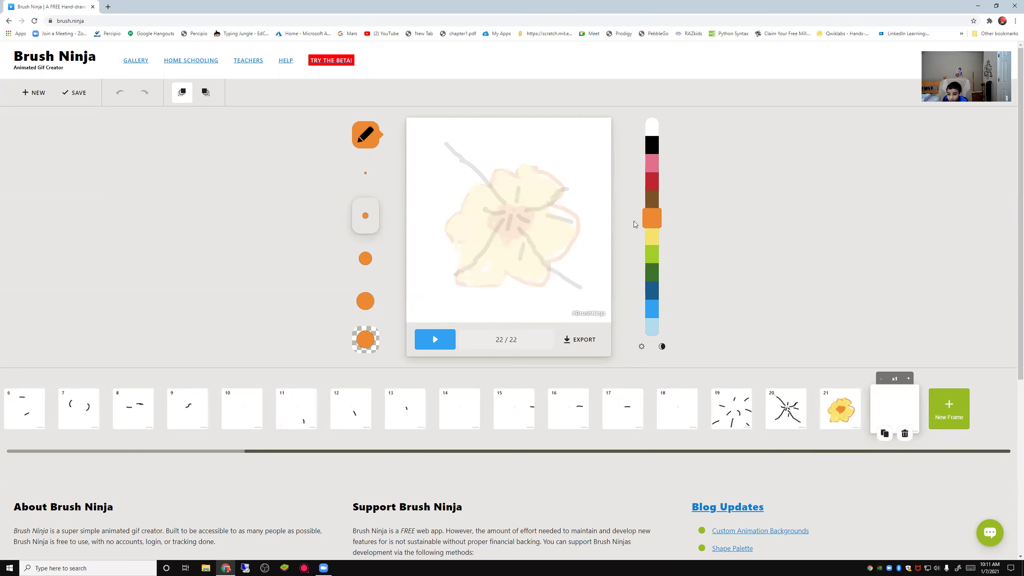
pyautogui.moveTo(526, 189)
pyautogui.mouseDown()
pyautogui.moveTo(471, 202)
pyautogui.moveTo(466, 232)
pyautogui.moveTo(495, 269)
pyautogui.moveTo(548, 264)
pyautogui.moveTo(548, 192)
pyautogui.moveTo(522, 188)
pyautogui.mouseUp()
# Fill the orange outline in frame 22 with yellow, using the largest solid brush and covering the gaps along its edges
pyautogui.click(652, 237)
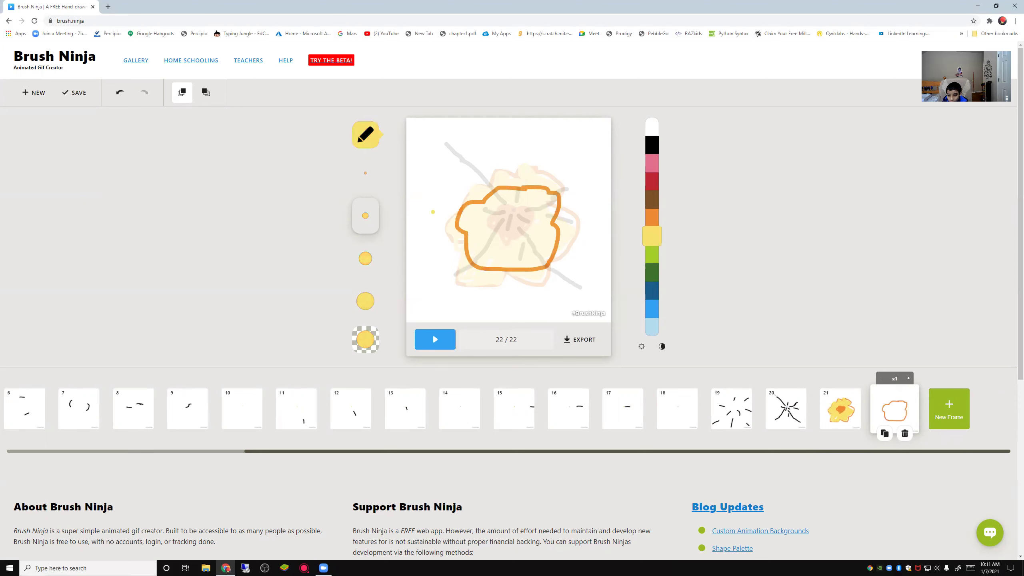
pyautogui.click(366, 299)
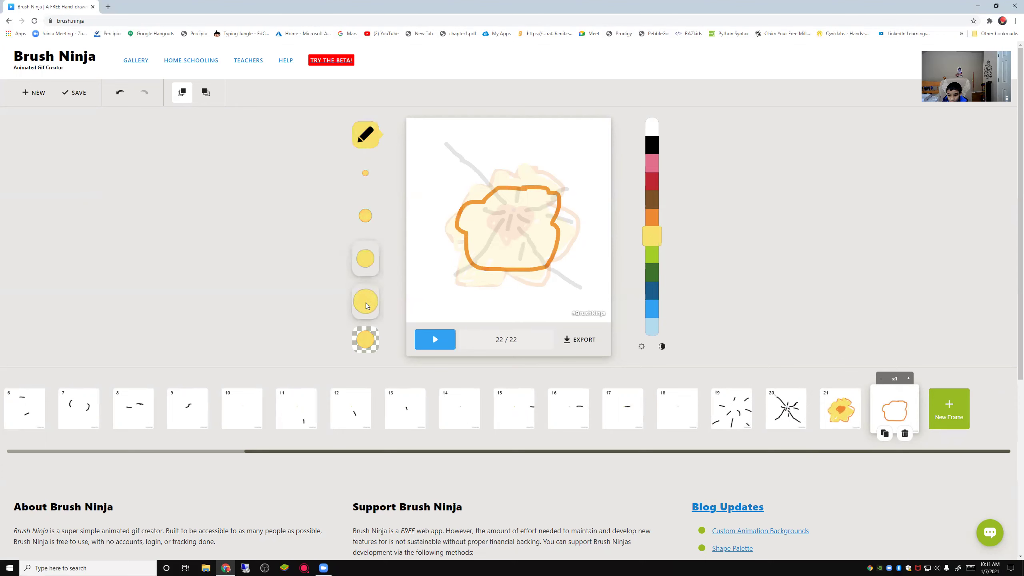
pyautogui.moveTo(470, 211)
pyautogui.mouseDown()
pyautogui.moveTo(500, 258)
pyautogui.moveTo(518, 254)
pyautogui.moveTo(539, 228)
pyautogui.moveTo(537, 204)
pyautogui.moveTo(489, 214)
pyautogui.moveTo(501, 238)
pyautogui.moveTo(525, 230)
pyautogui.moveTo(521, 218)
pyautogui.moveTo(513, 221)
pyautogui.moveTo(560, 247)
pyautogui.mouseUp()
pyautogui.moveTo(525, 197)
pyautogui.mouseDown()
pyautogui.moveTo(539, 186)
pyautogui.moveTo(548, 201)
pyautogui.moveTo(518, 190)
pyautogui.mouseUp()
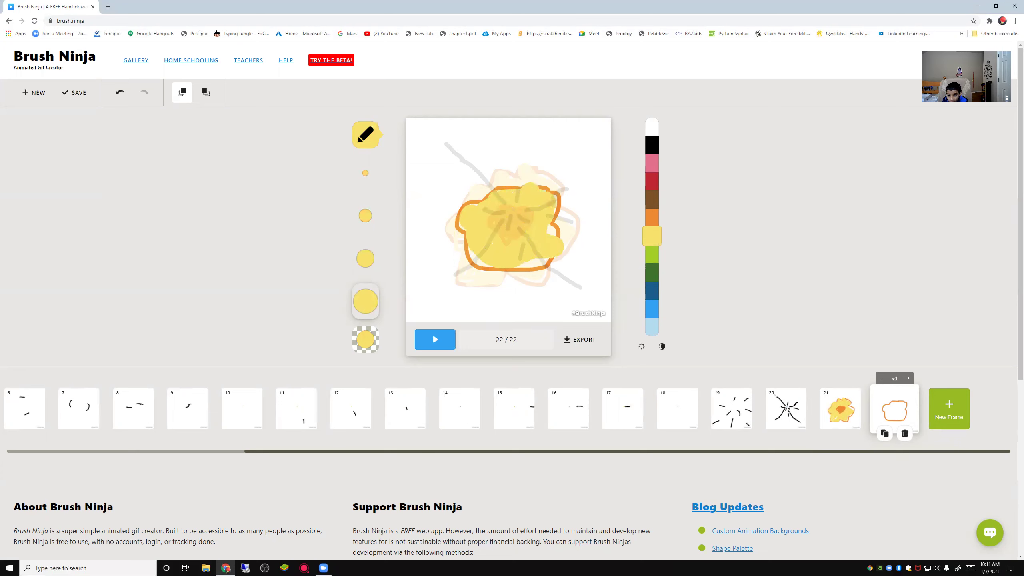
pyautogui.moveTo(527, 267)
pyautogui.mouseDown()
pyautogui.moveTo(484, 264)
pyautogui.moveTo(468, 222)
pyautogui.moveTo(551, 263)
pyautogui.mouseUp()
pyautogui.moveTo(552, 223); pyautogui.dragTo(561, 238)
pyautogui.moveTo(468, 206); pyautogui.dragTo(455, 221)
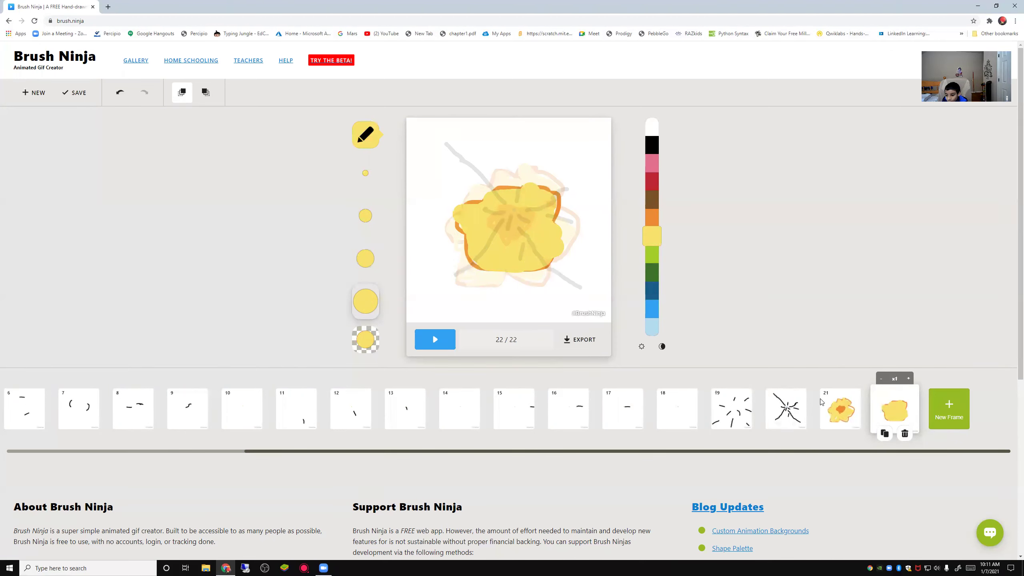
# Add frame 23 and paint a small yellow oval near the centre with a thin orange outline around it
pyautogui.click(950, 419)
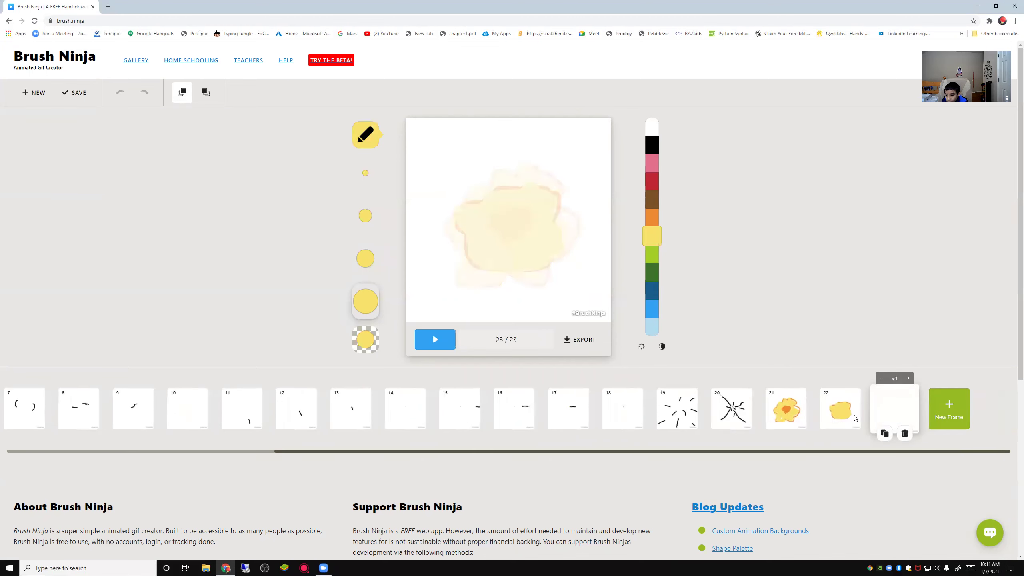
pyautogui.moveTo(501, 220)
pyautogui.mouseDown()
pyautogui.moveTo(502, 246)
pyautogui.moveTo(493, 228)
pyautogui.mouseUp()
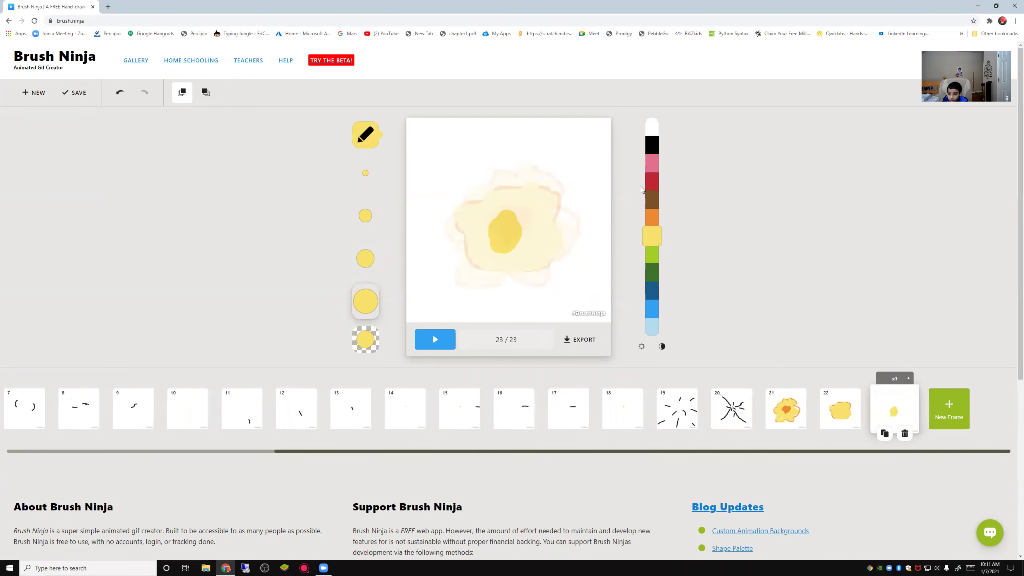
pyautogui.click(652, 218)
pyautogui.click(366, 174)
pyautogui.moveTo(499, 214)
pyautogui.mouseDown()
pyautogui.moveTo(488, 239)
pyautogui.moveTo(498, 260)
pyautogui.moveTo(526, 221)
pyautogui.moveTo(502, 214)
pyautogui.moveTo(490, 232)
pyautogui.mouseUp()
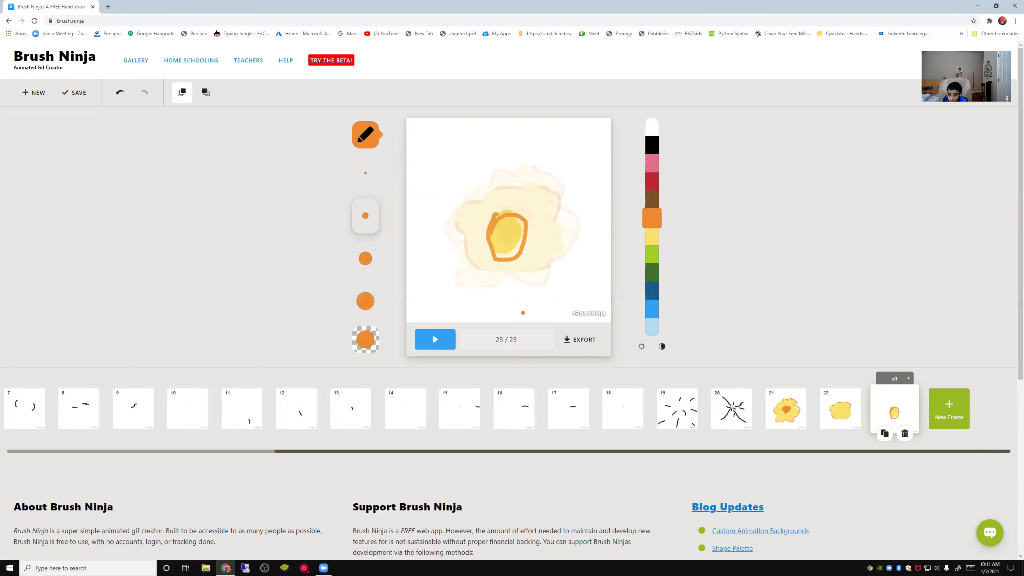
# Add frame 24 and place a single black dot in the middle of the frame 23 oval
pyautogui.click(950, 409)
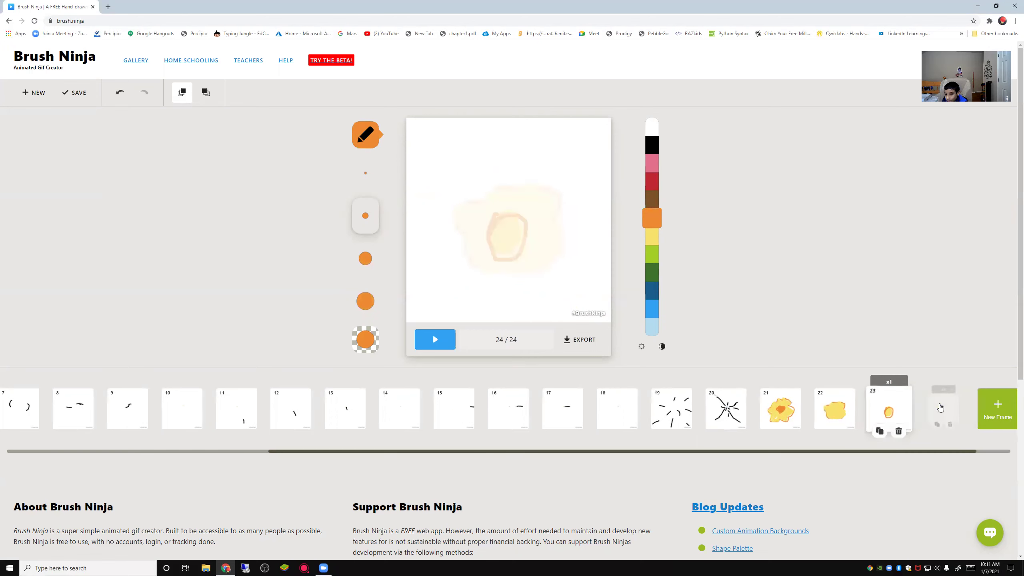
pyautogui.click(653, 127)
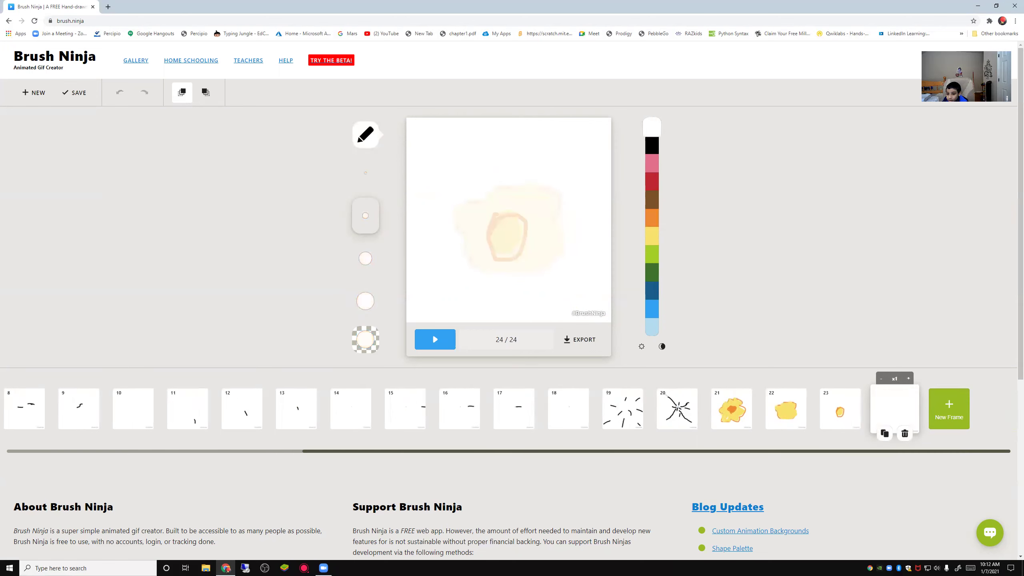
pyautogui.click(653, 145)
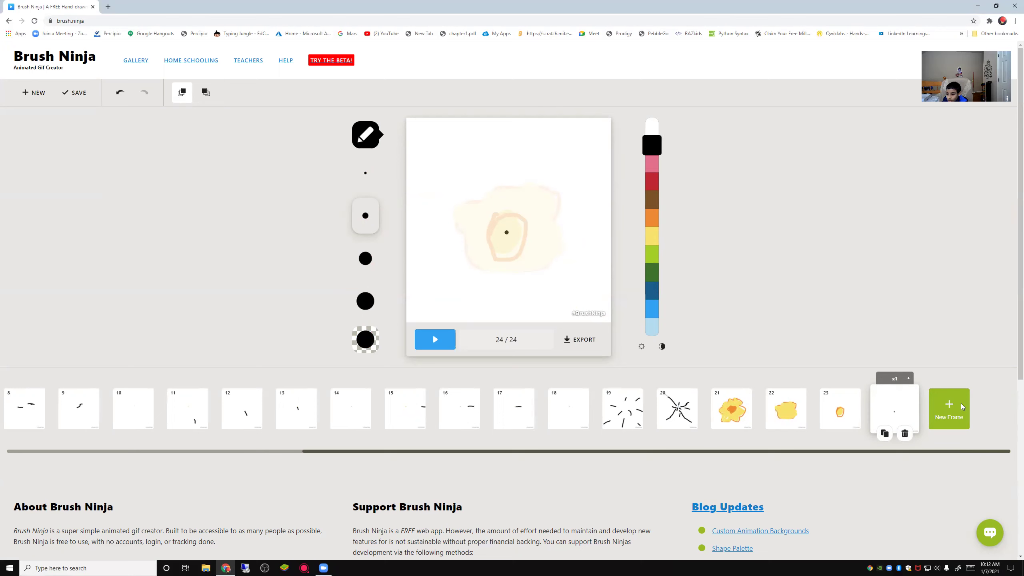
# Add frames 25 to 27, each with a short vertical black stroke lower than the previous one, falling towards the canvas's bottom edge
pyautogui.click(949, 409)
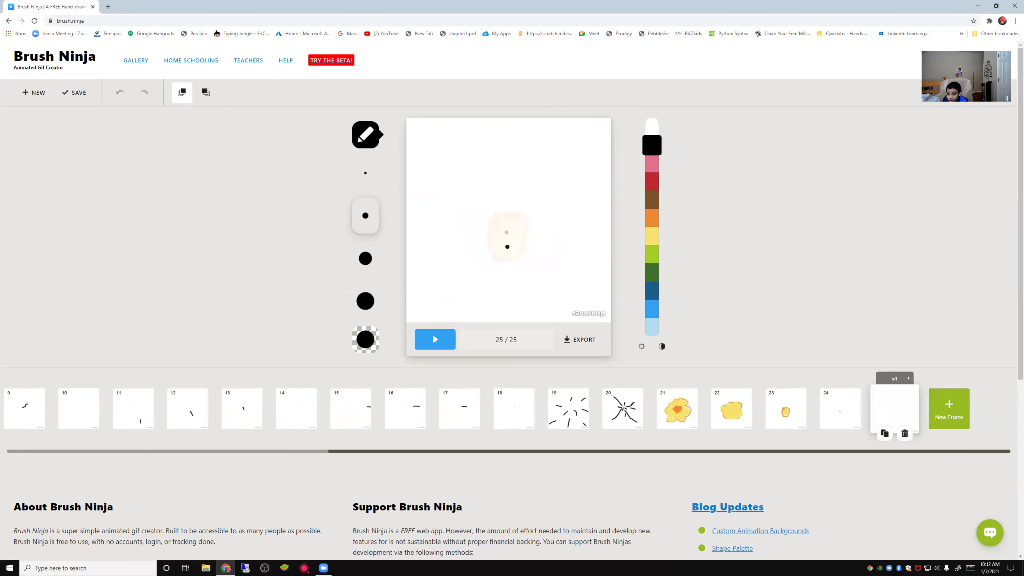
pyautogui.moveTo(507, 254); pyautogui.dragTo(507, 266)
pyautogui.click(949, 408)
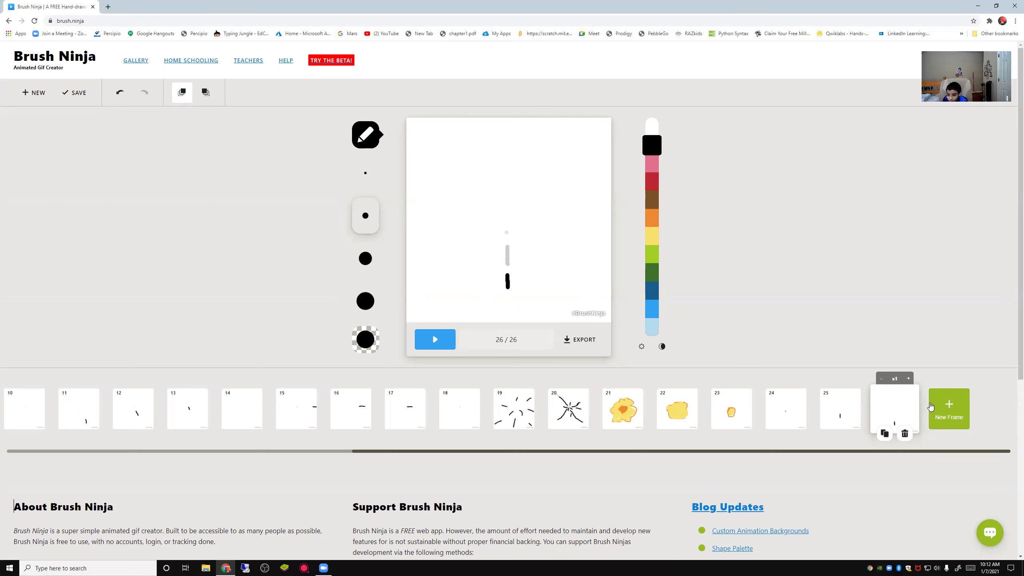
pyautogui.click(949, 408)
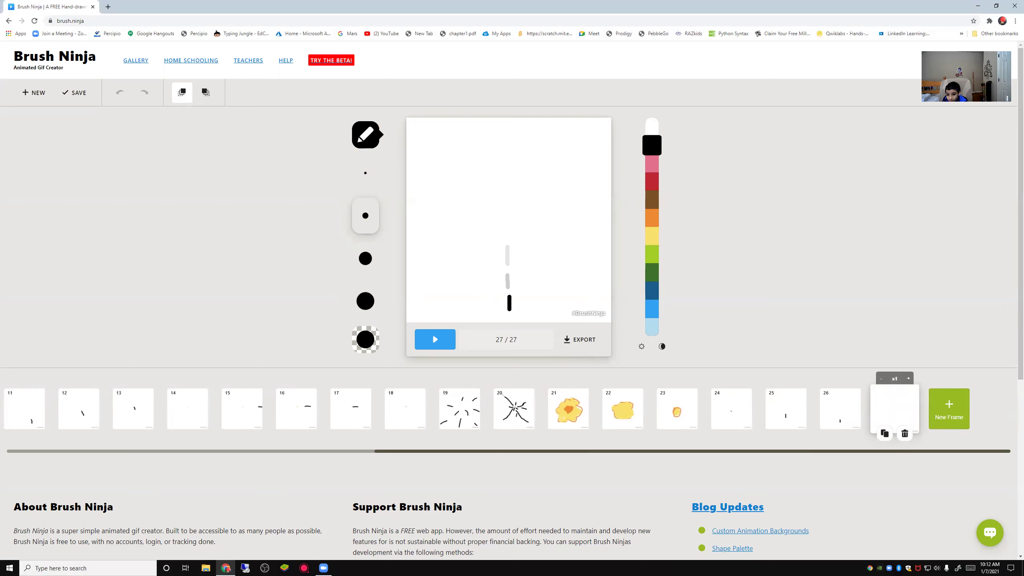
# Add frame 28 with a flat black stroke along the canvas's bottom edge, and frame 29 with a small black splash rising above it
pyautogui.click(951, 416)
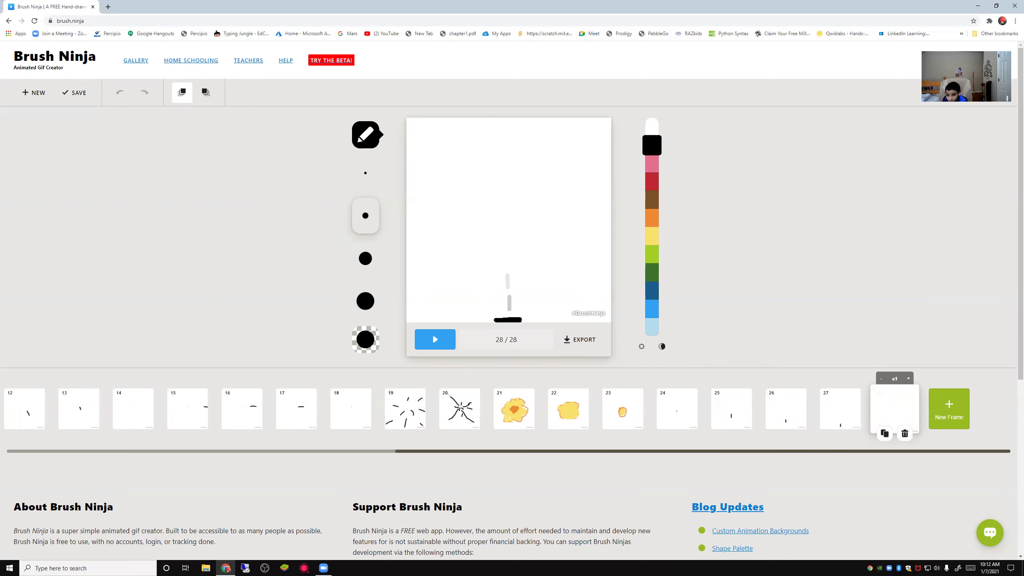
pyautogui.moveTo(494, 320); pyautogui.dragTo(481, 318)
pyautogui.click(948, 414)
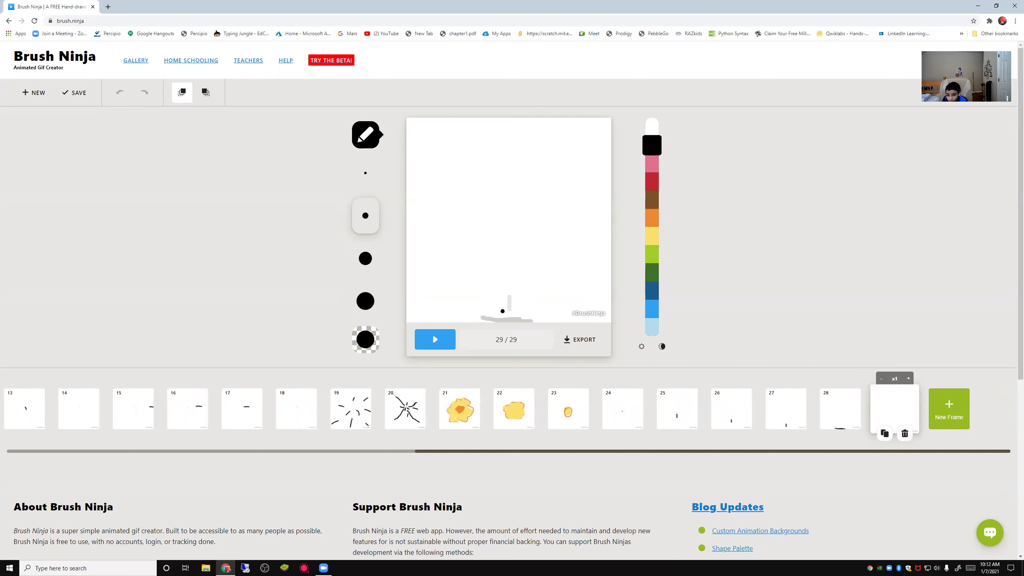
pyautogui.moveTo(503, 312); pyautogui.dragTo(517, 298)
# Add frames 30 to 33 showing a black drop: a dot above the splash, two short falling strokes, and a dot at the bottom edge
pyautogui.click(942, 410)
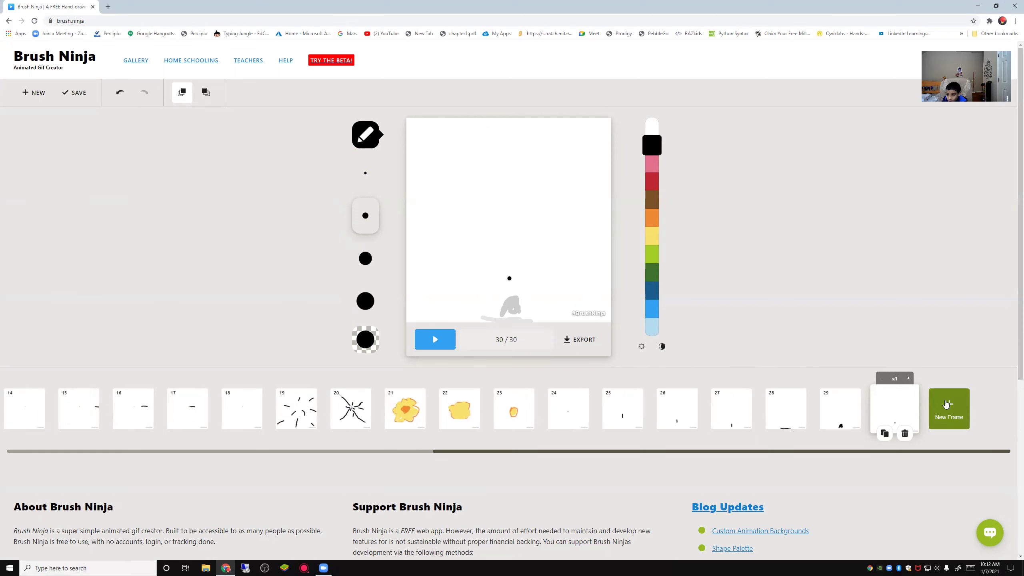
pyautogui.click(949, 408)
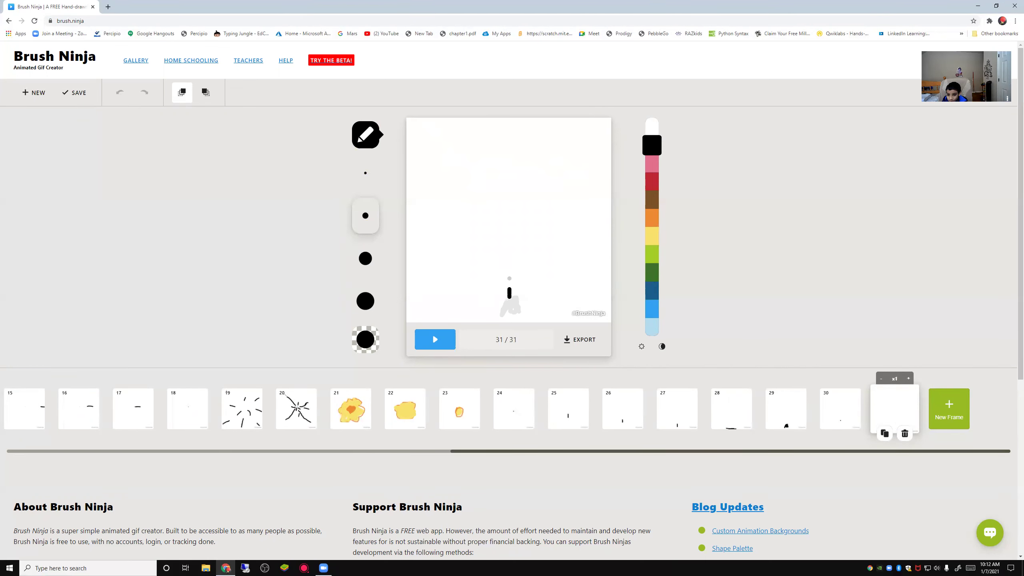
pyautogui.click(949, 409)
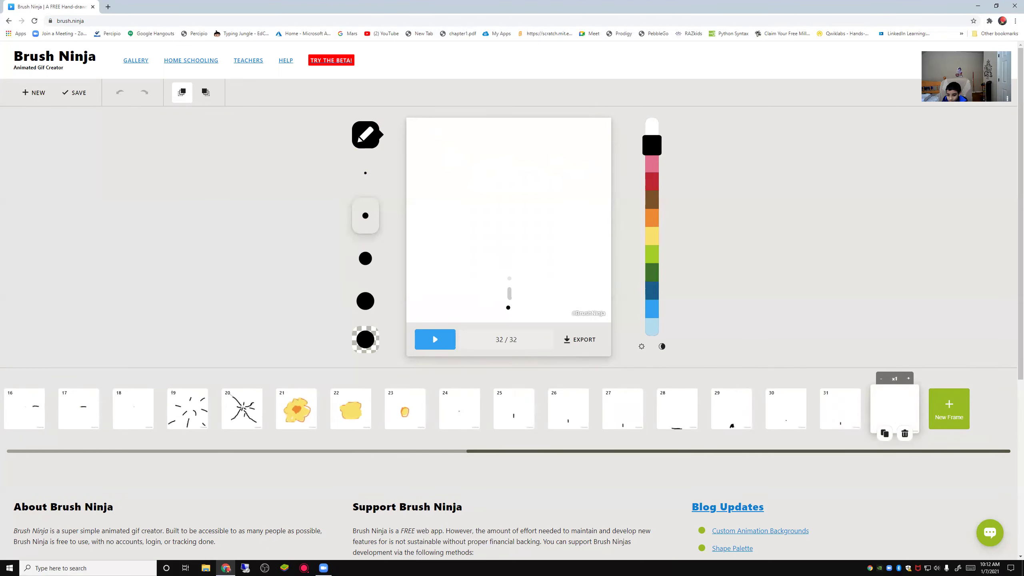
pyautogui.click(952, 406)
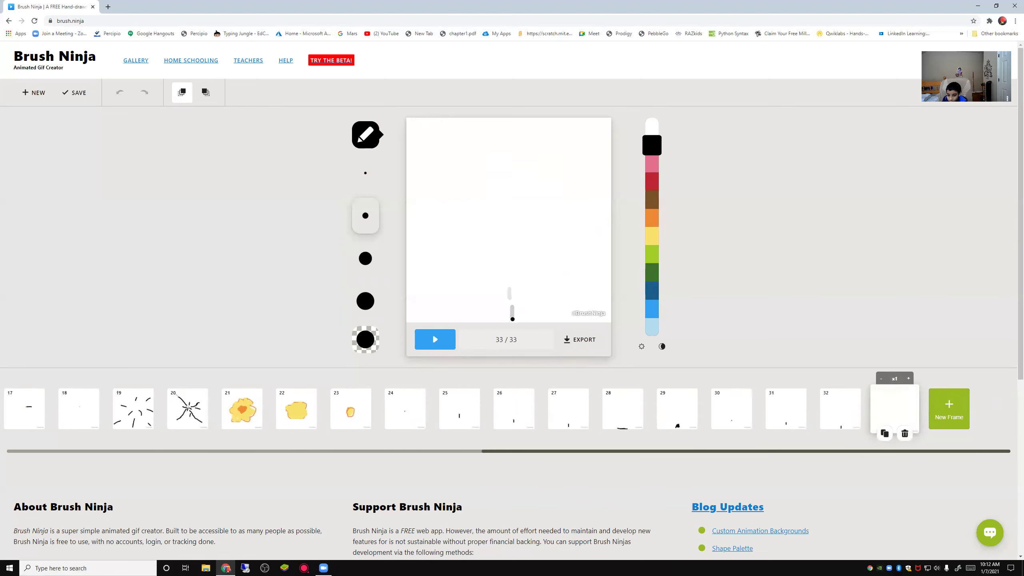
# Add frames 34 to 36 with small black marks bouncing just above the bottom edge and dropping back onto it
pyautogui.click(937, 413)
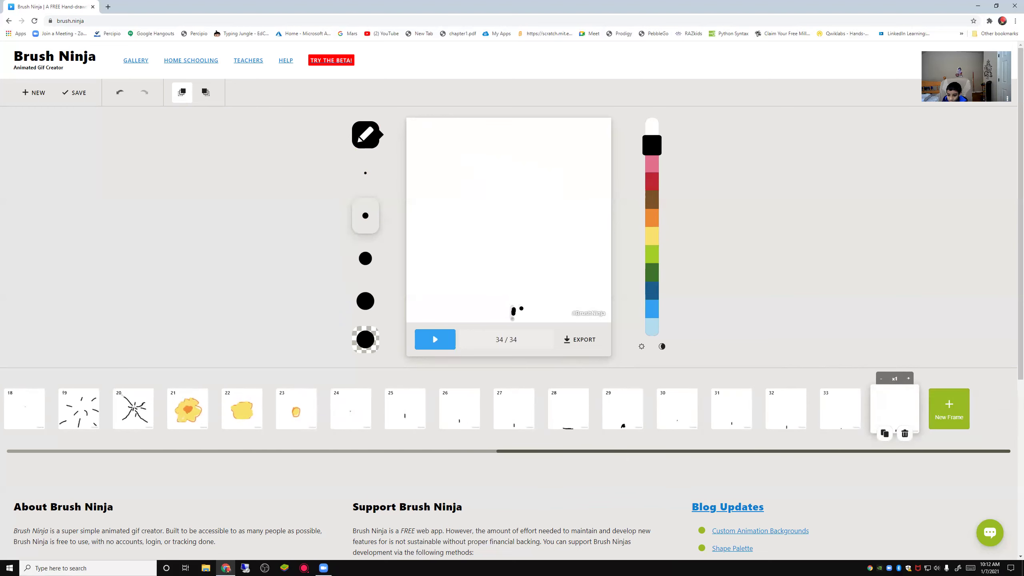
pyautogui.click(952, 414)
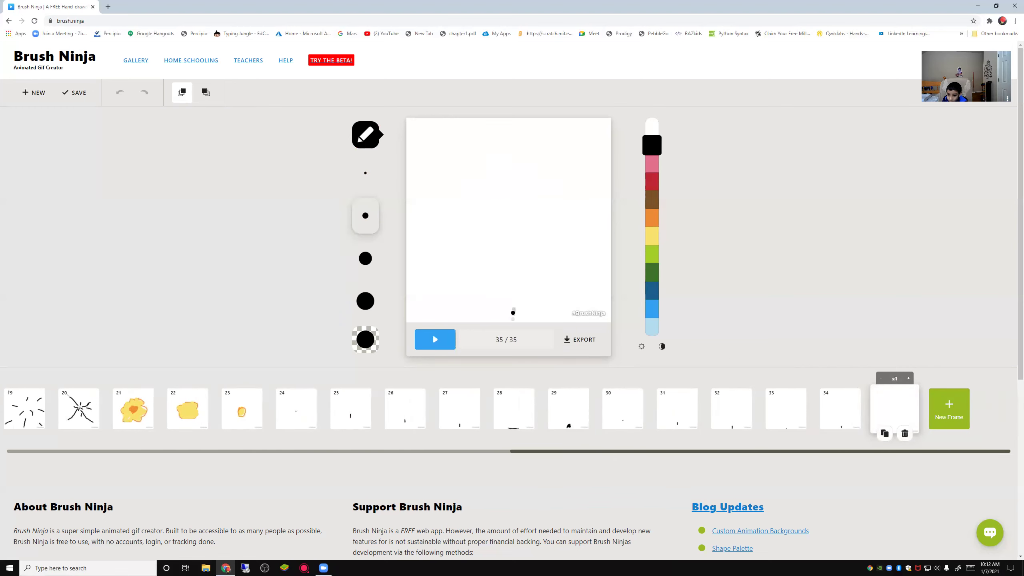
pyautogui.click(944, 413)
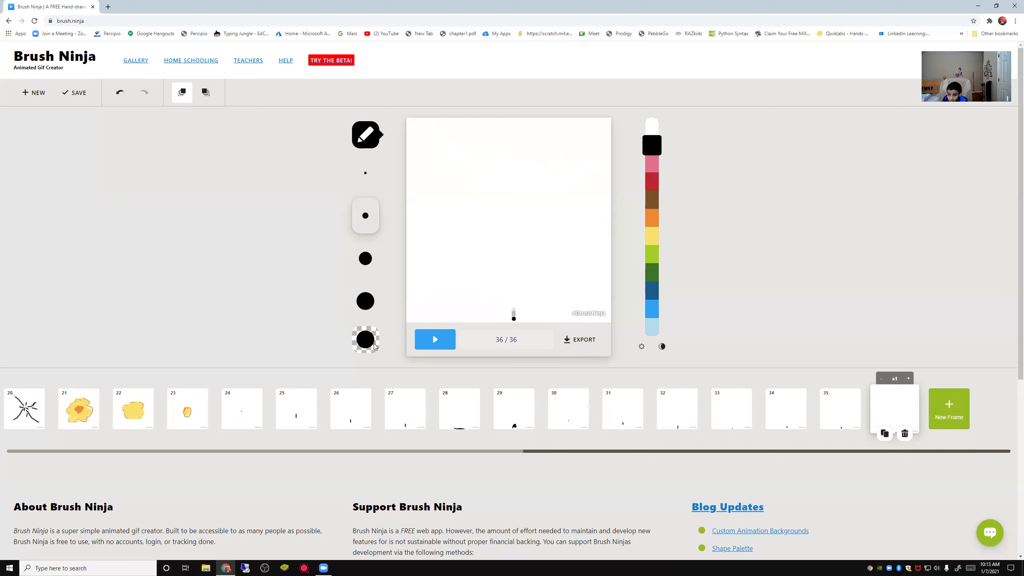
# Play the full 36-frame animation as a preview and stop it
pyautogui.click(429, 345)
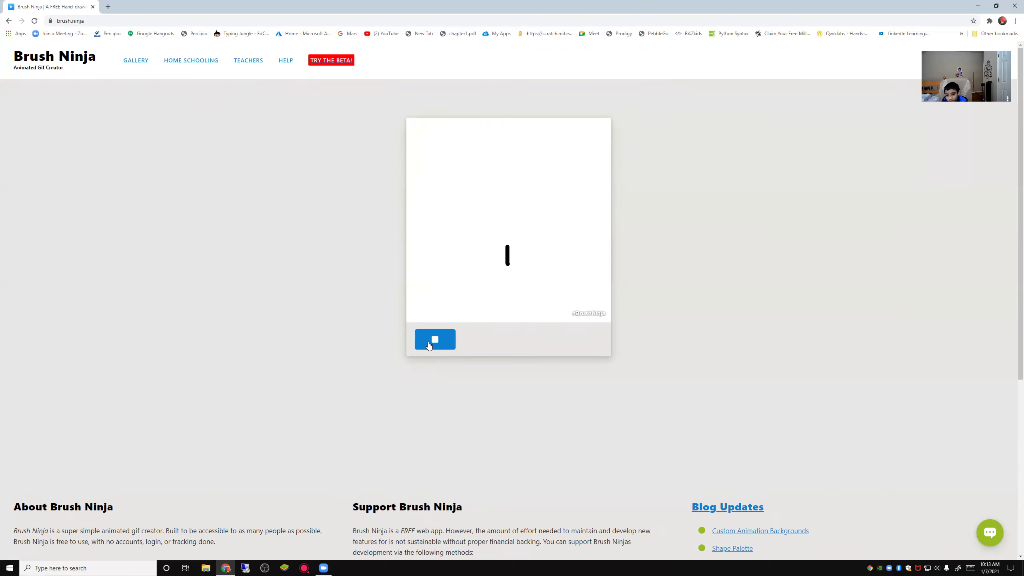
pyautogui.click(429, 345)
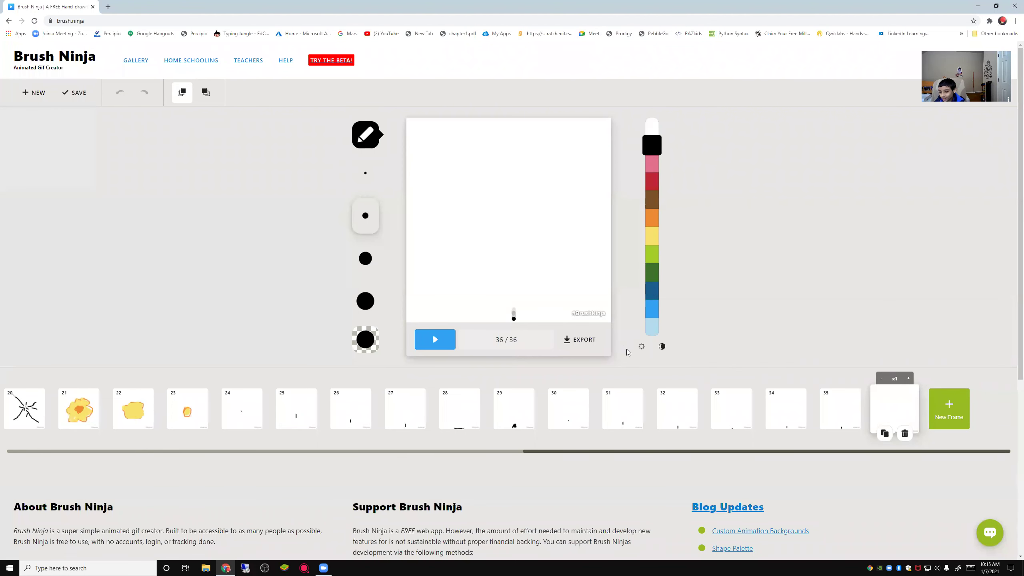
# Add frames 37 and 38, each with a small black dot resting on the canvas's bottom edge
pyautogui.click(943, 419)
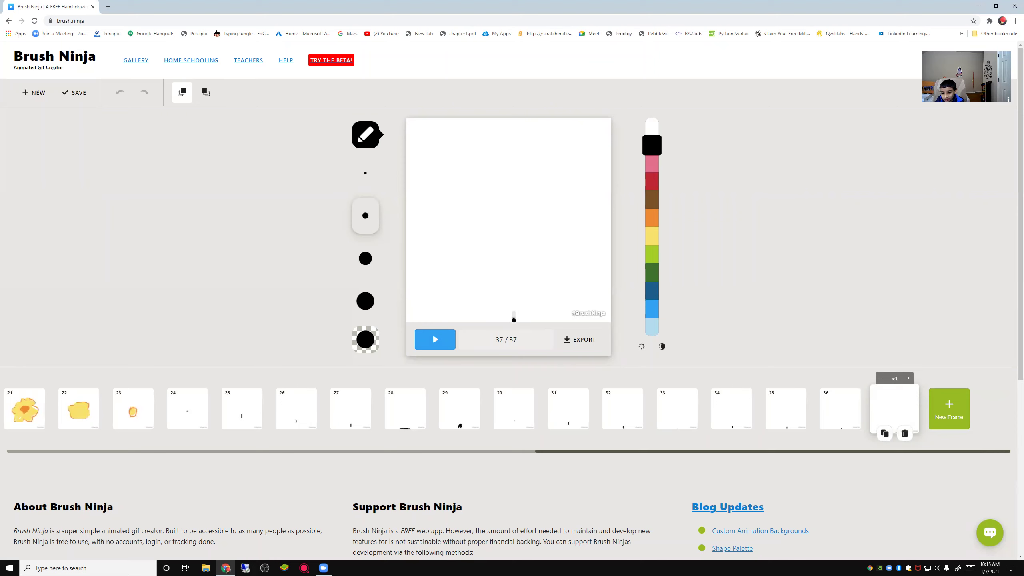
pyautogui.click(949, 410)
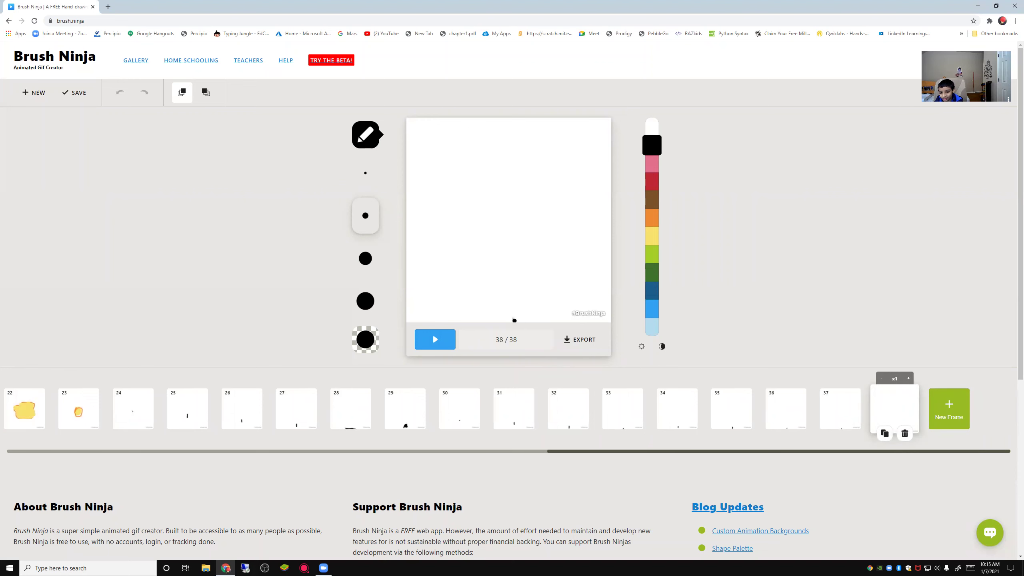
# Add frames 39 and 40, each with a small black dot on the canvas's bottom edge, and preview the animation
pyautogui.click(948, 408)
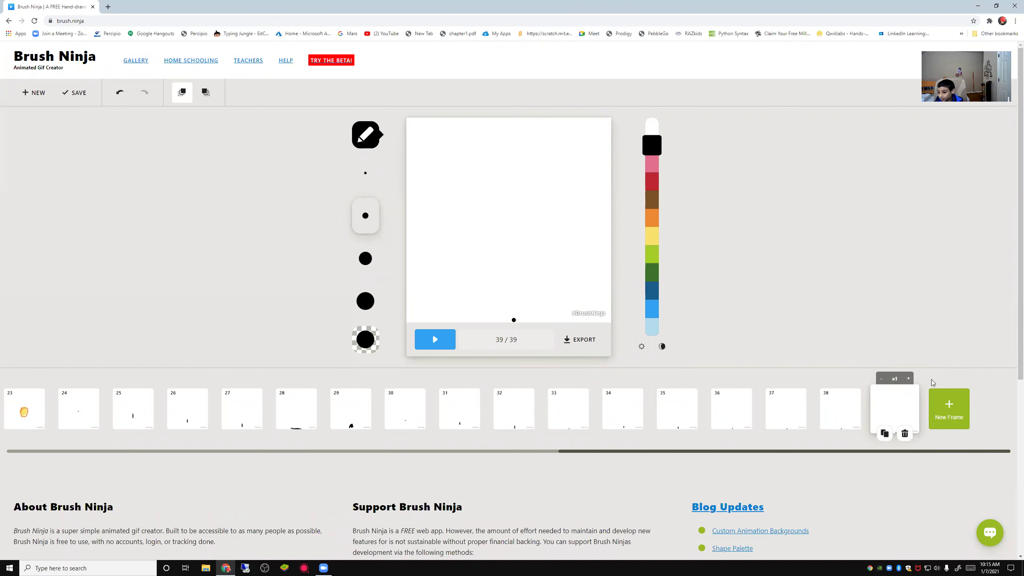
pyautogui.click(948, 407)
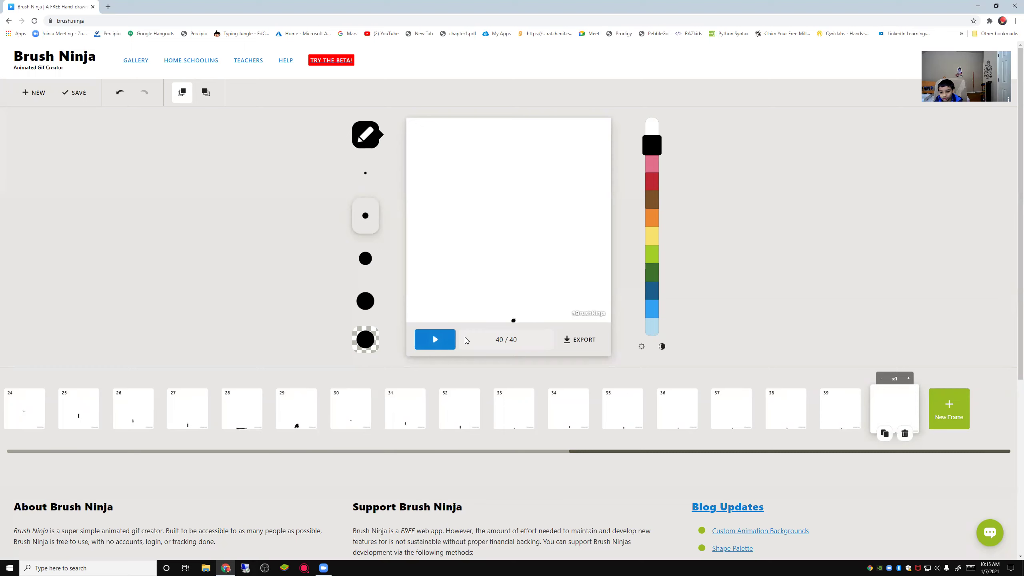
pyautogui.click(445, 342)
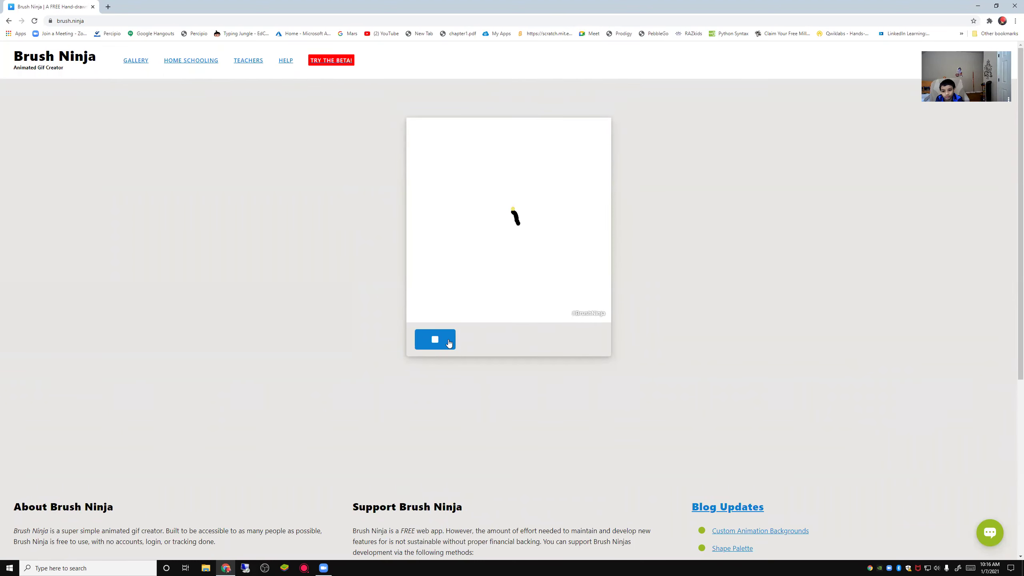
pyautogui.click(449, 343)
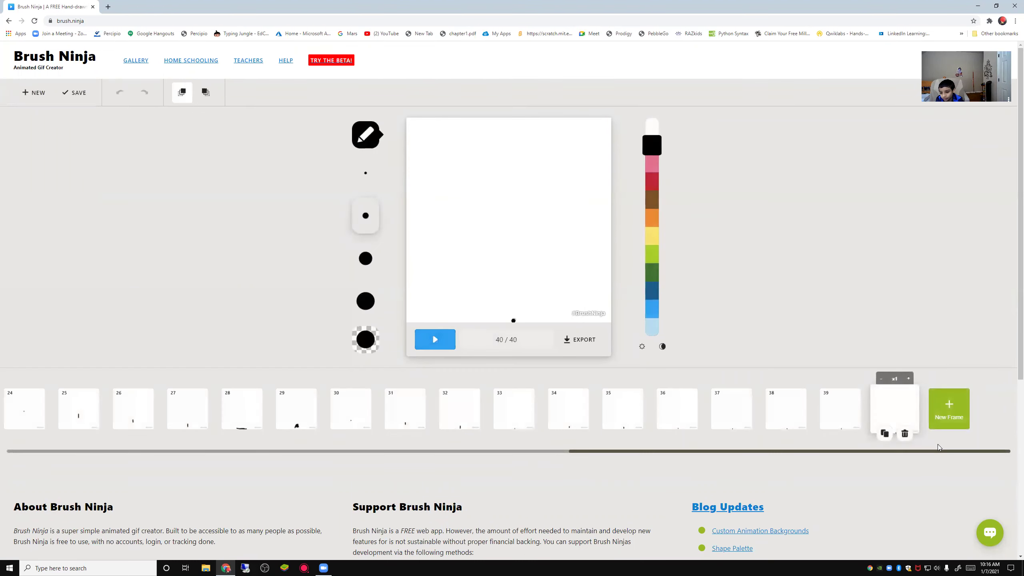
# Add frame 41 with a small black dot on the bottom edge and replay the animation as a preview
pyautogui.click(942, 407)
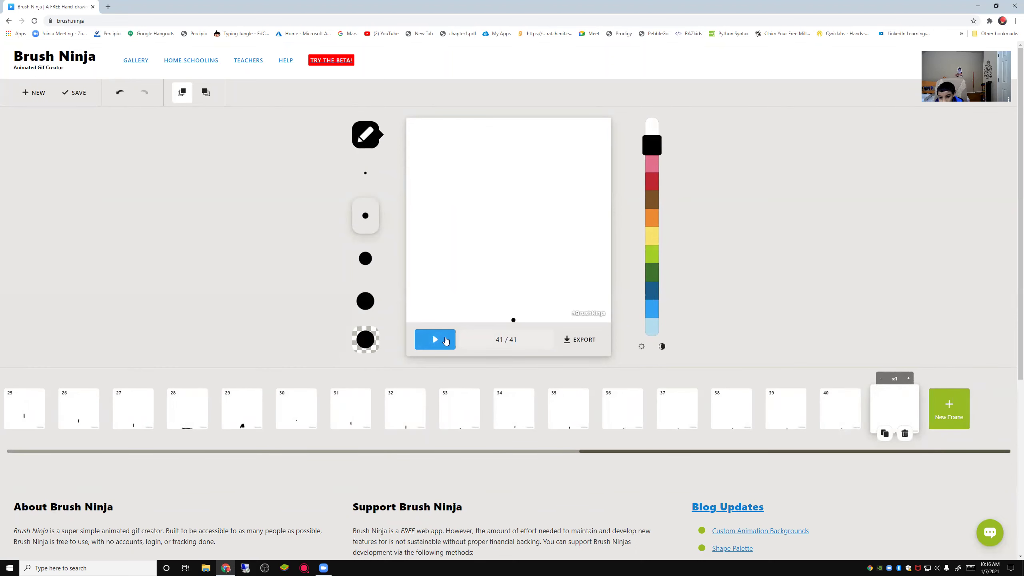
pyautogui.click(441, 342)
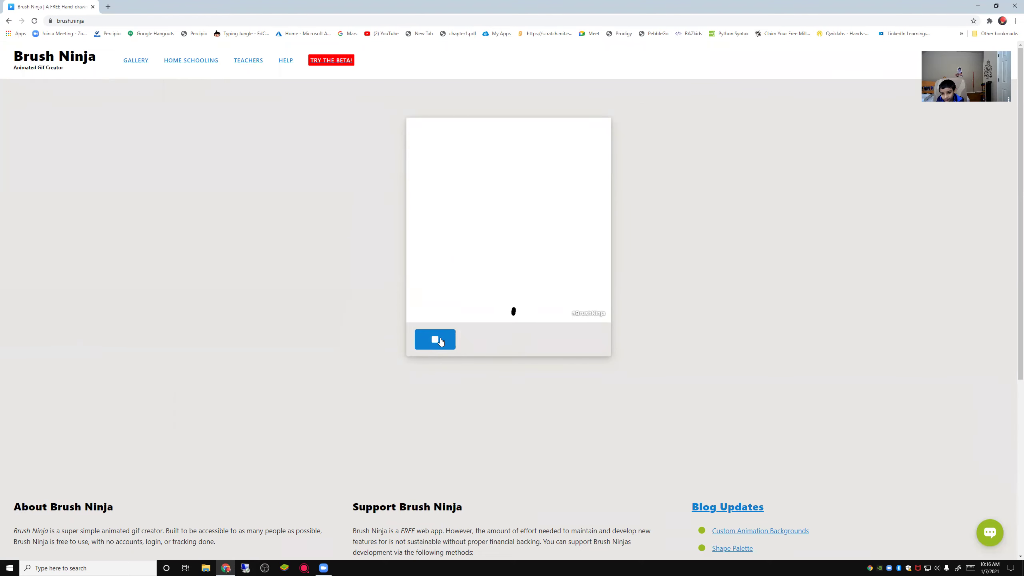
pyautogui.click(441, 342)
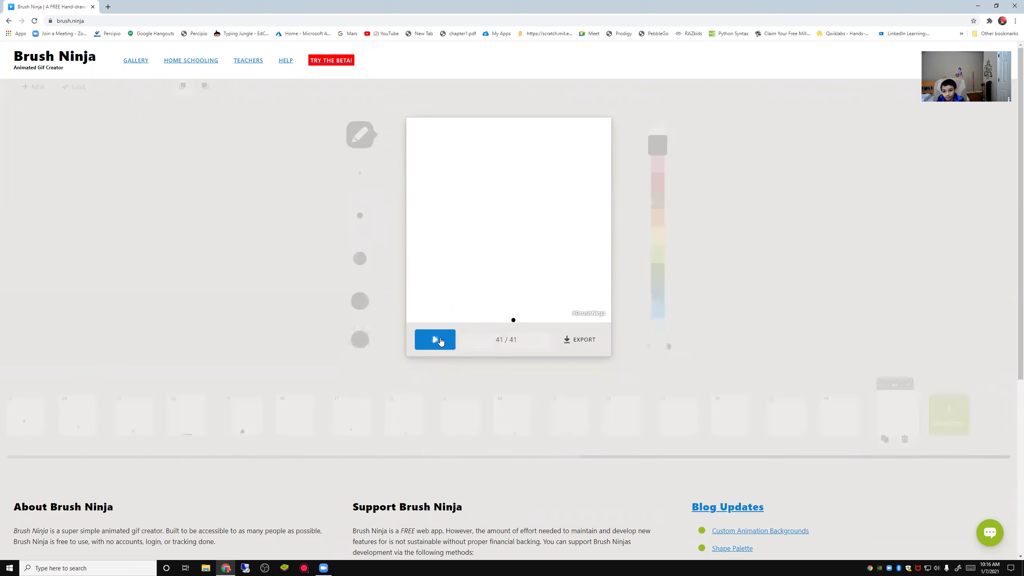
# In frame 40, erase the black dot on the bottom edge and redraw it with the pencil
pyautogui.click(824, 416)
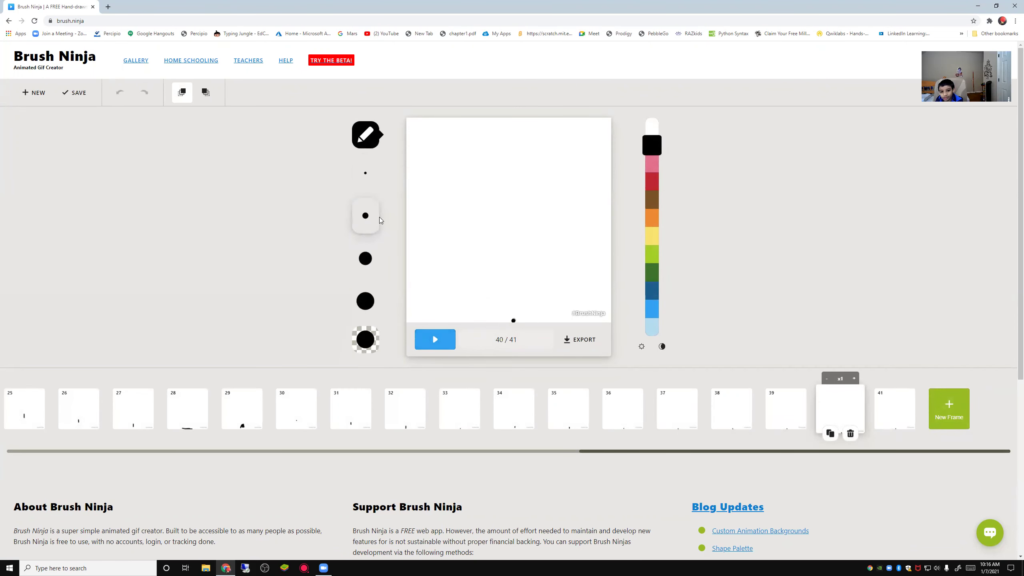
pyautogui.click(374, 148)
pyautogui.click(470, 134)
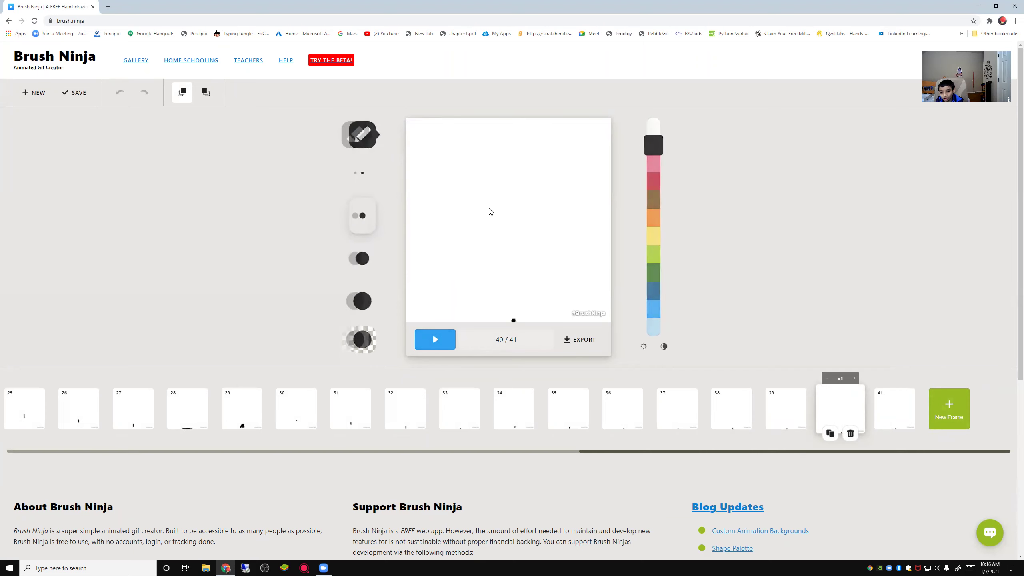
pyautogui.click(514, 321)
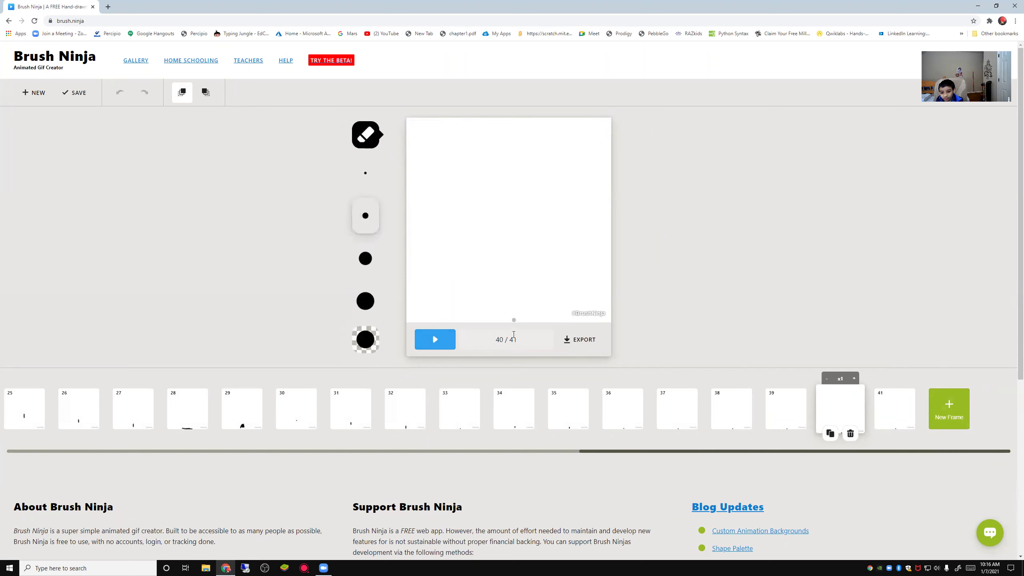
pyautogui.click(365, 136)
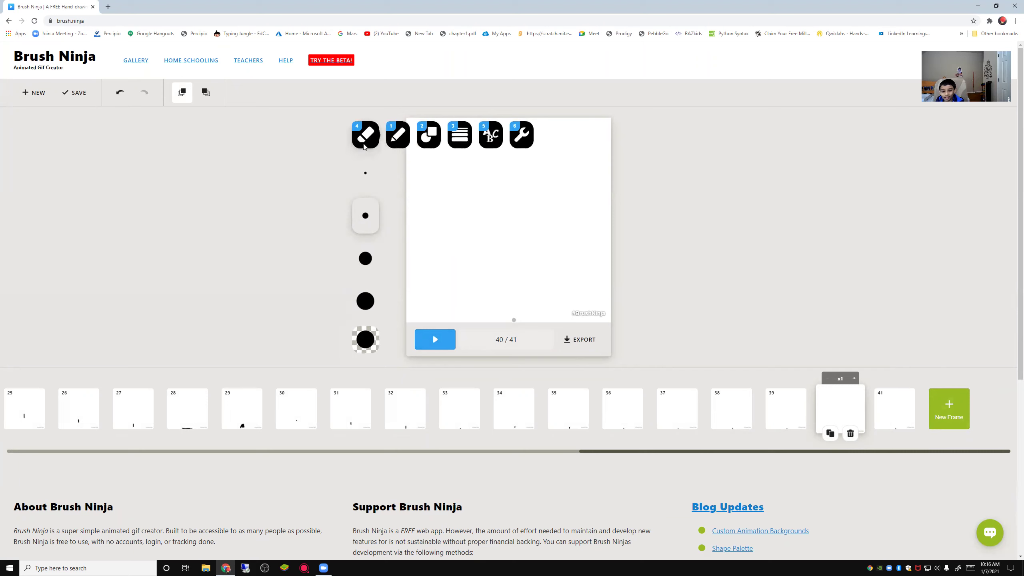
pyautogui.click(397, 134)
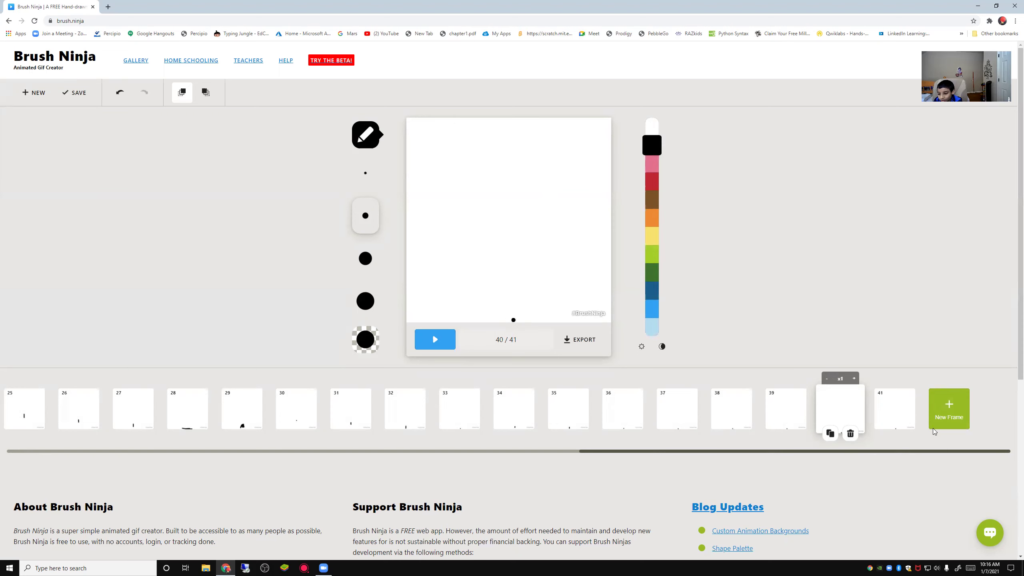
# Return to frame 41 and play the whole animation as a preview, stopping it after viewing
pyautogui.click(895, 409)
pyautogui.click(435, 339)
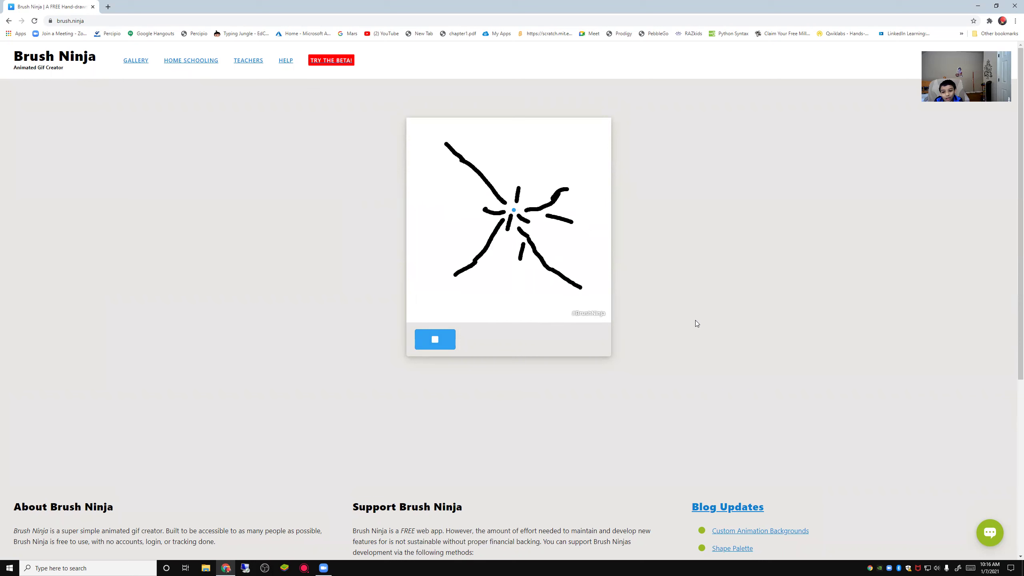
pyautogui.click(437, 339)
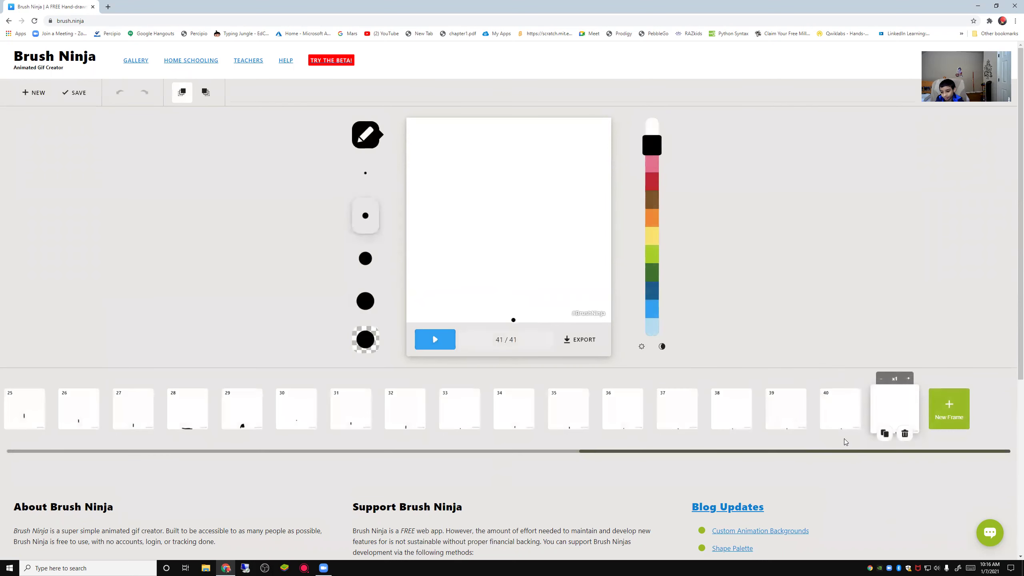
# Duplicate frame 41 and delete the copy, checking the animation with another preview
pyautogui.click(885, 434)
pyautogui.click(904, 436)
pyautogui.click(435, 339)
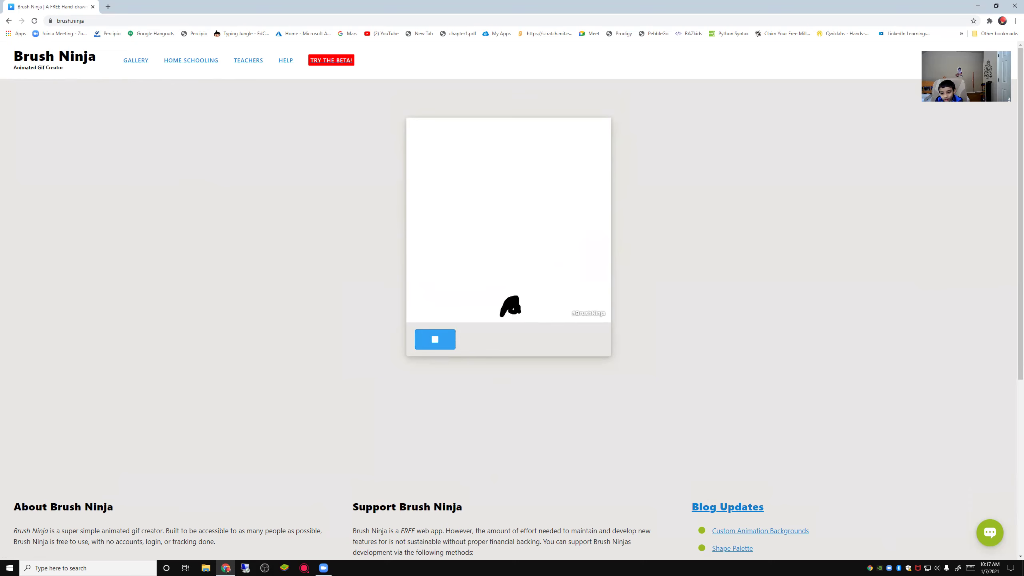
pyautogui.click(434, 339)
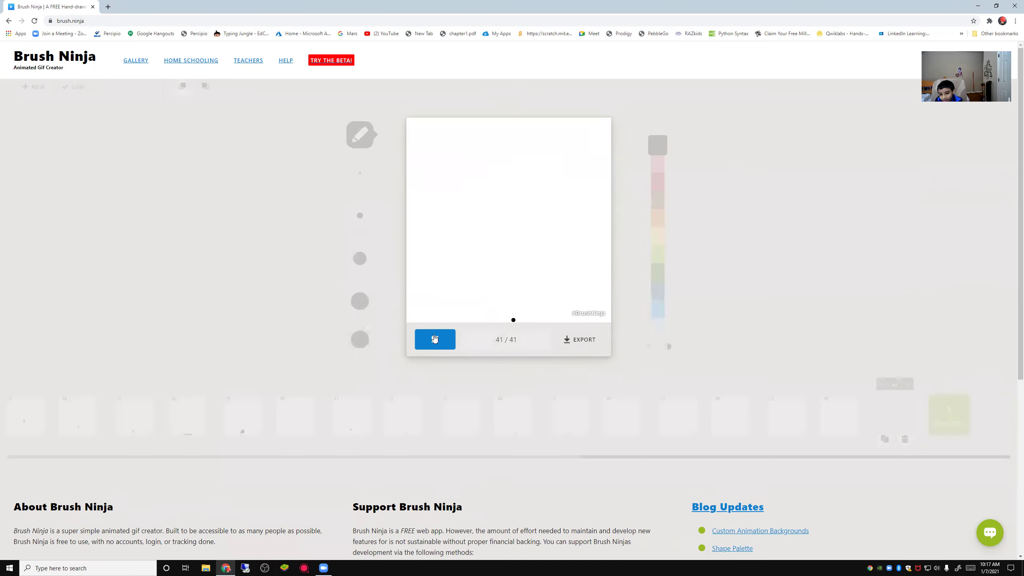
# Export the animation as an Animated GIF, save the file to the computer and close the export dialog
pyautogui.click(582, 342)
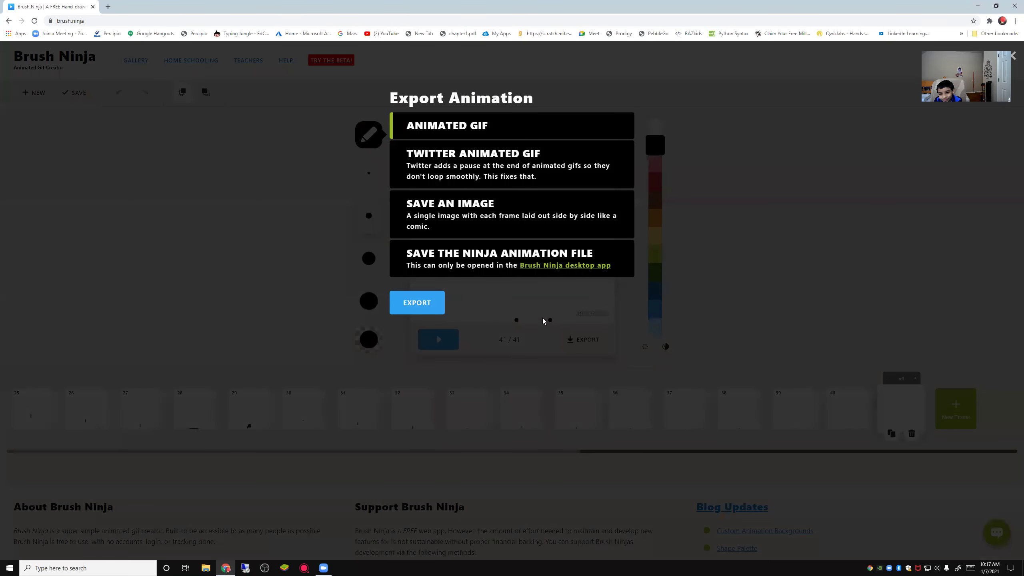
pyautogui.click(403, 306)
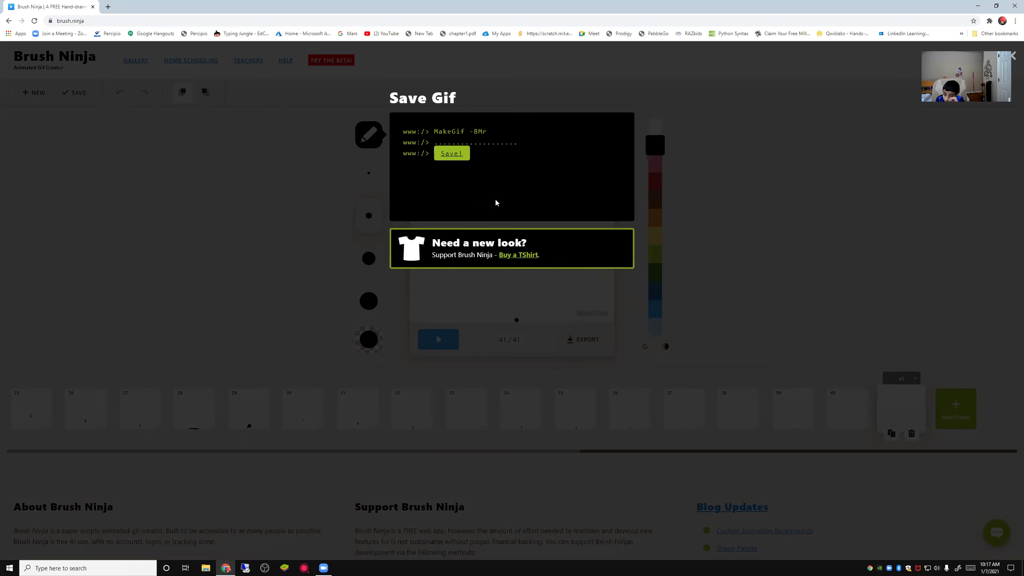
pyautogui.click(453, 153)
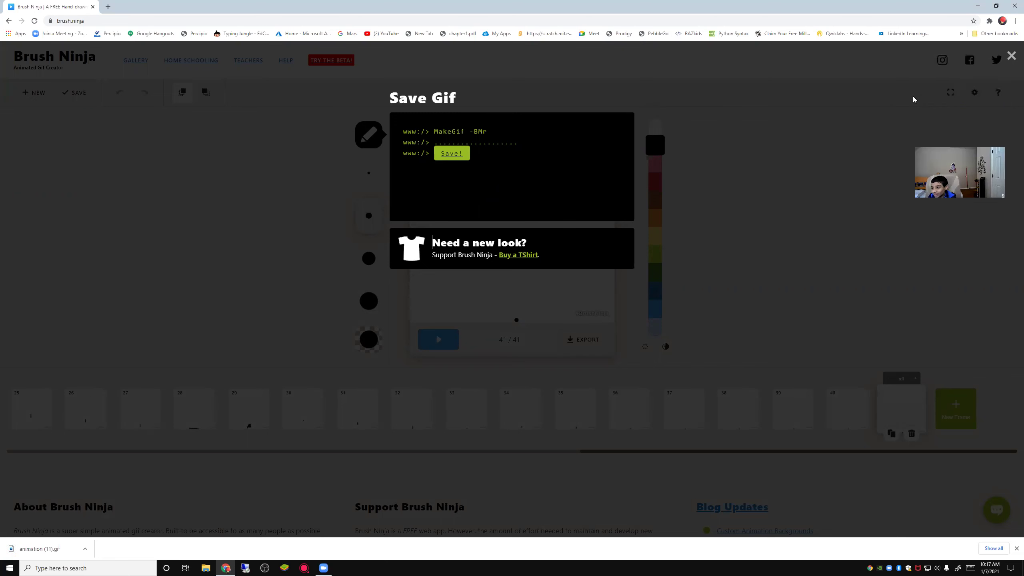
pyautogui.click(984, 84)
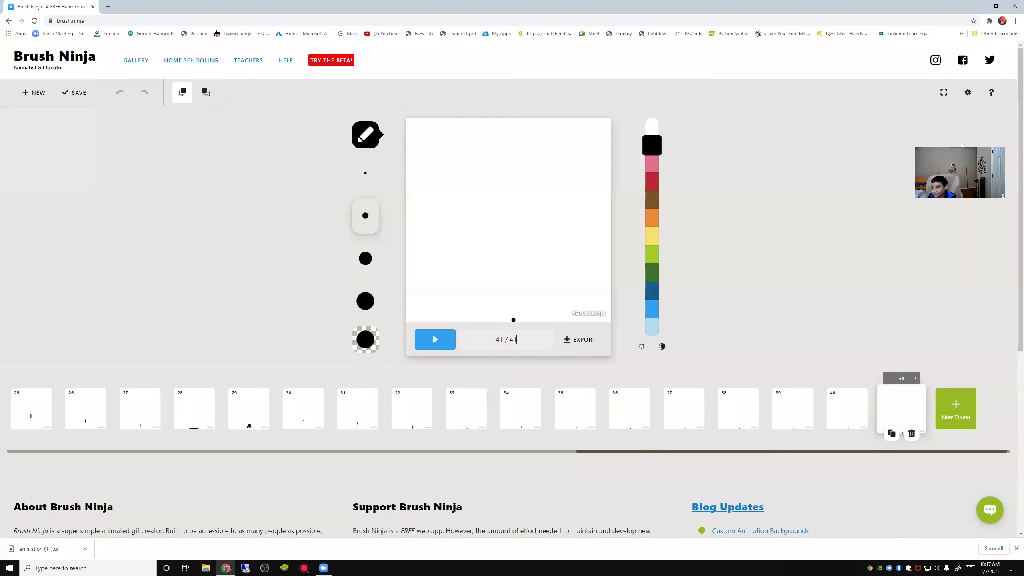
# Open the downloaded animation (11).gif in Photos, watch it in a maximized window, and return to Brush Ninja
pyautogui.click(55, 556)
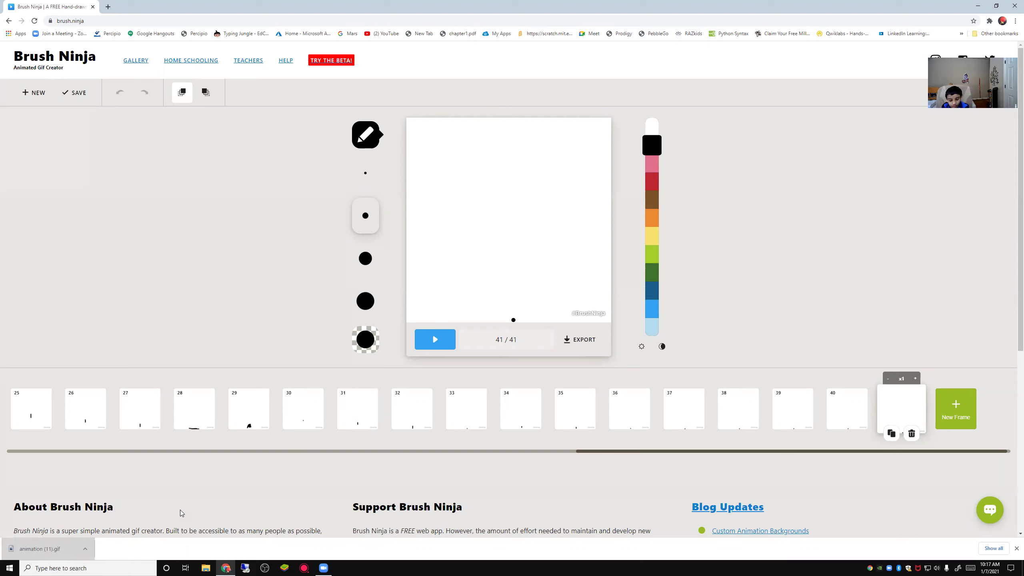
pyautogui.click(36, 548)
pyautogui.click(343, 567)
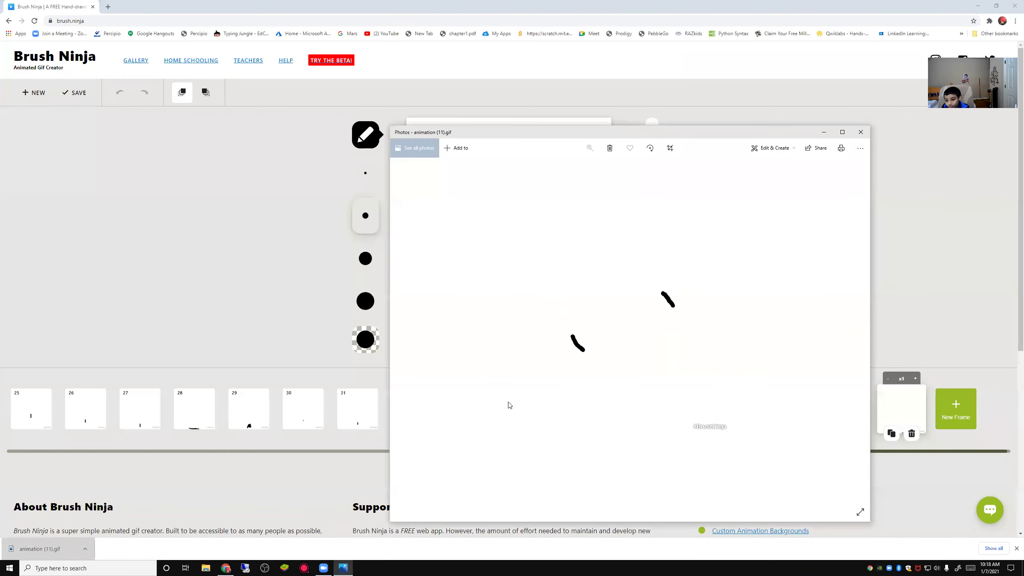
pyautogui.click(842, 132)
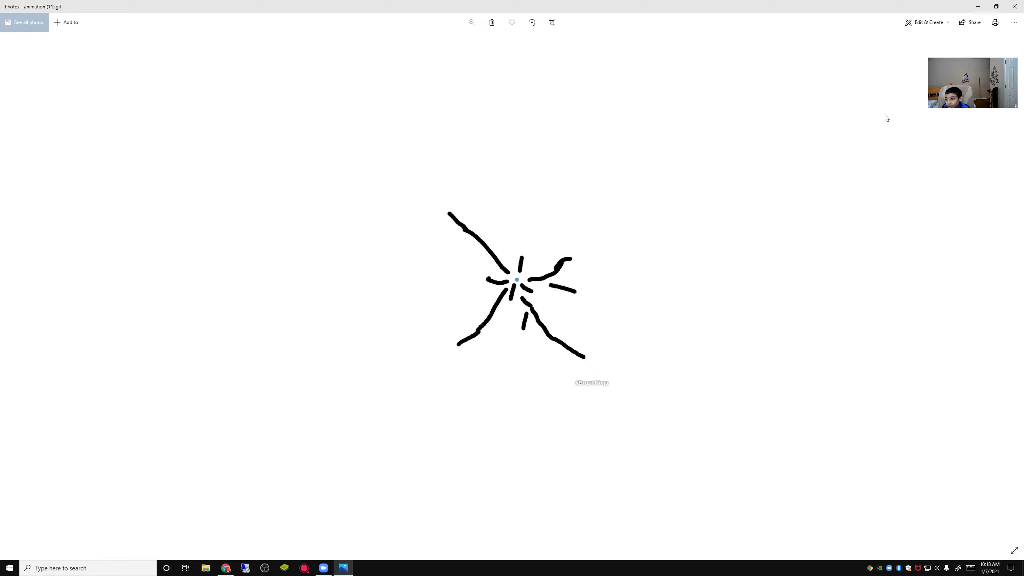
pyautogui.hotkey('alt', 'F4')
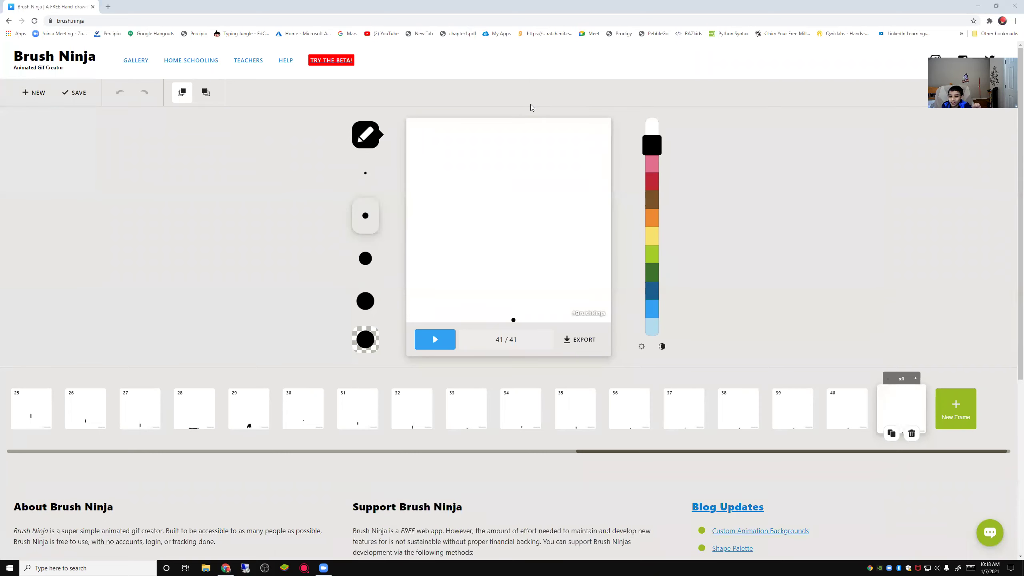
pyautogui.click(565, 321)
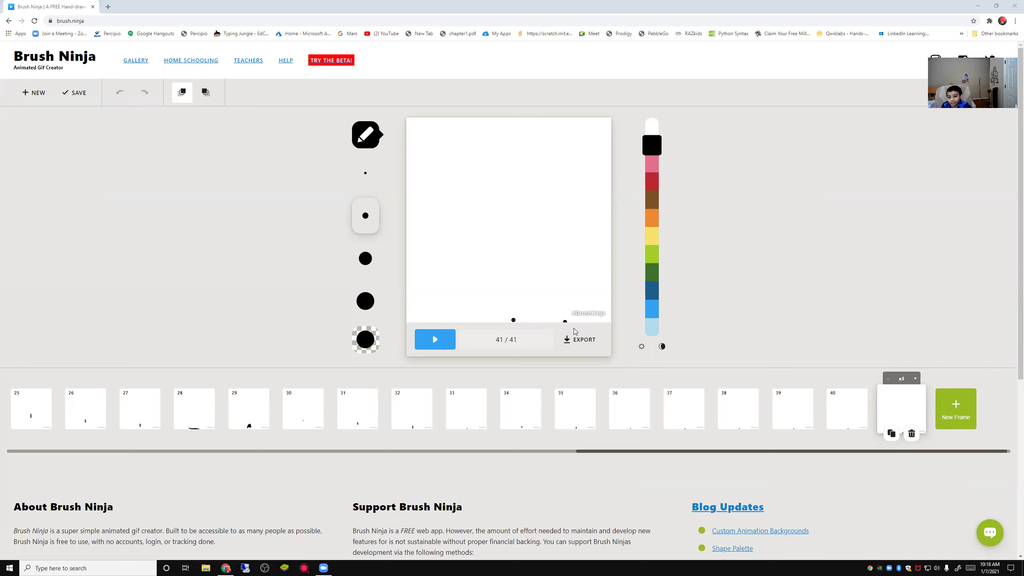